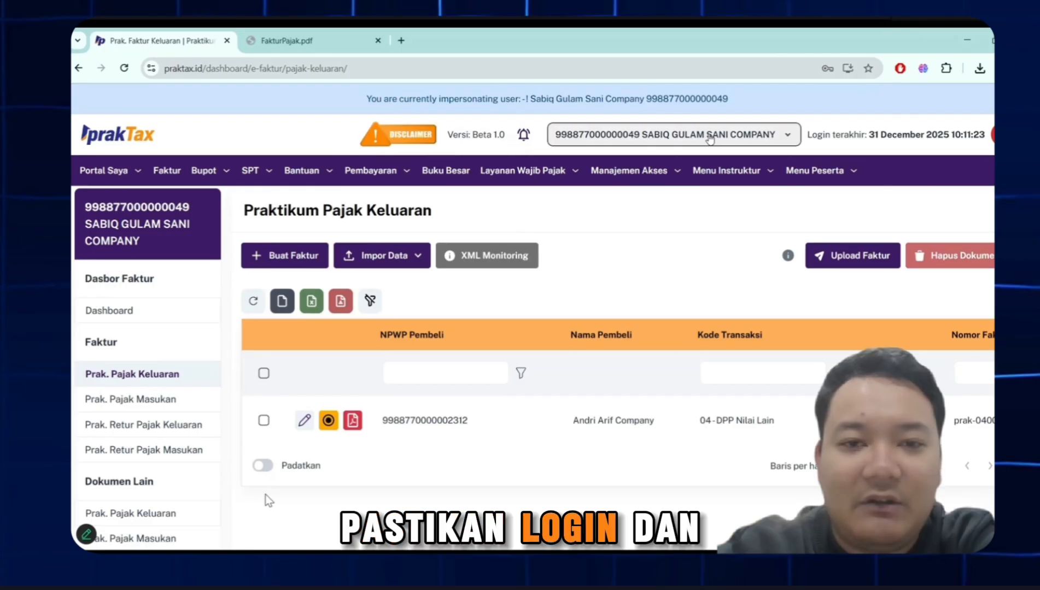
# - Check that the company taxpayer account is the active one and open the Surat Pemberitahuan (SPT) page
pyautogui.click(709, 137)
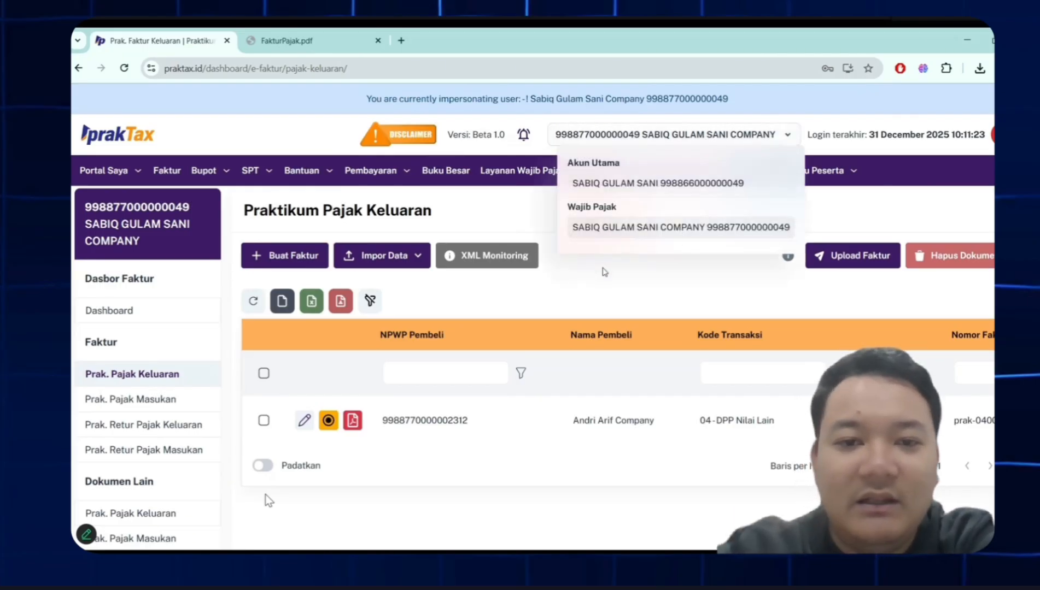
pyautogui.click(602, 267)
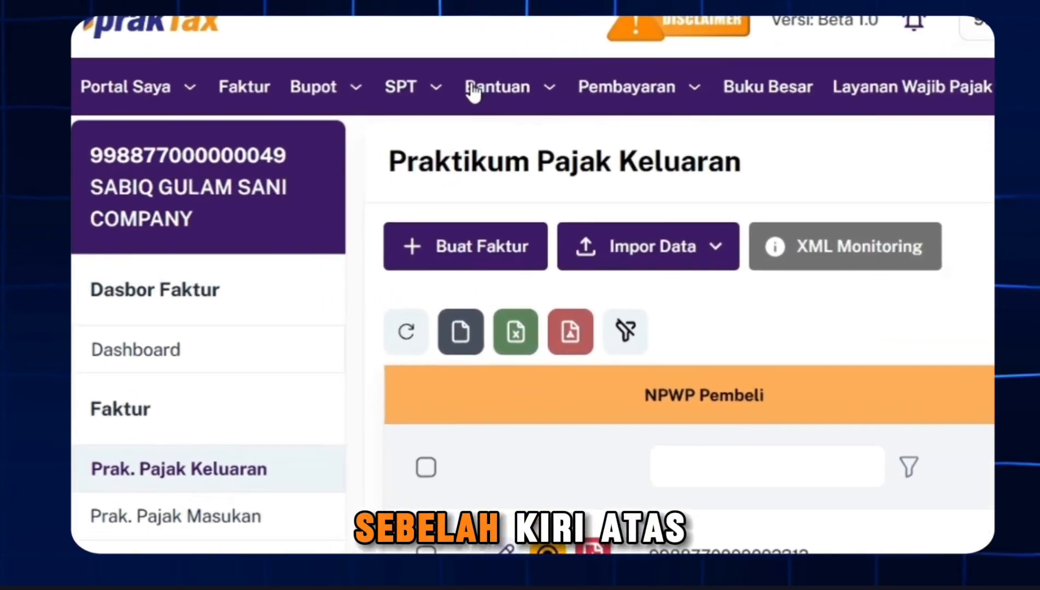
pyautogui.click(289, 170)
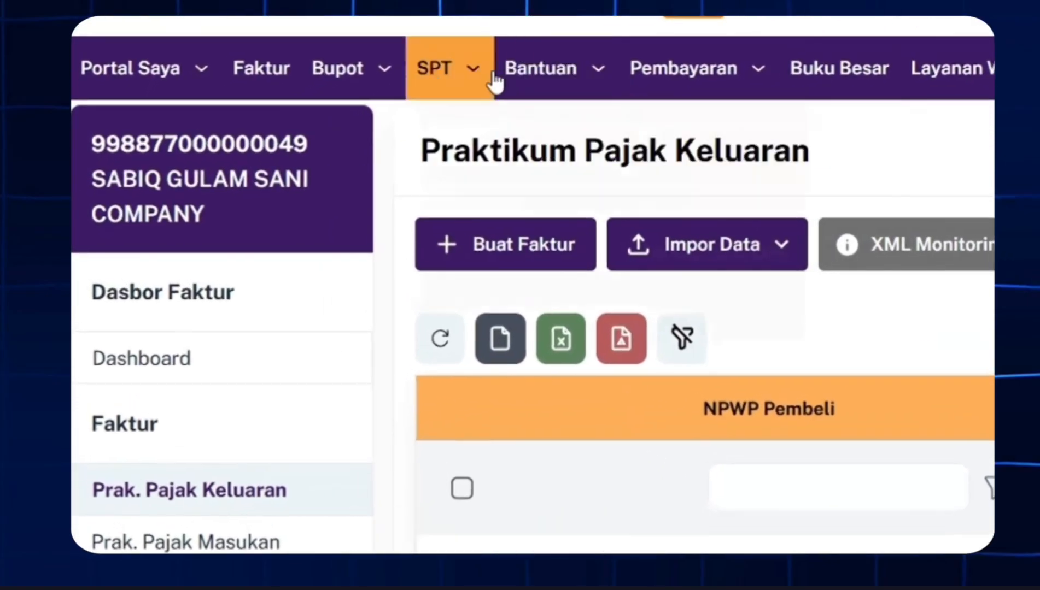
pyautogui.click(431, 67)
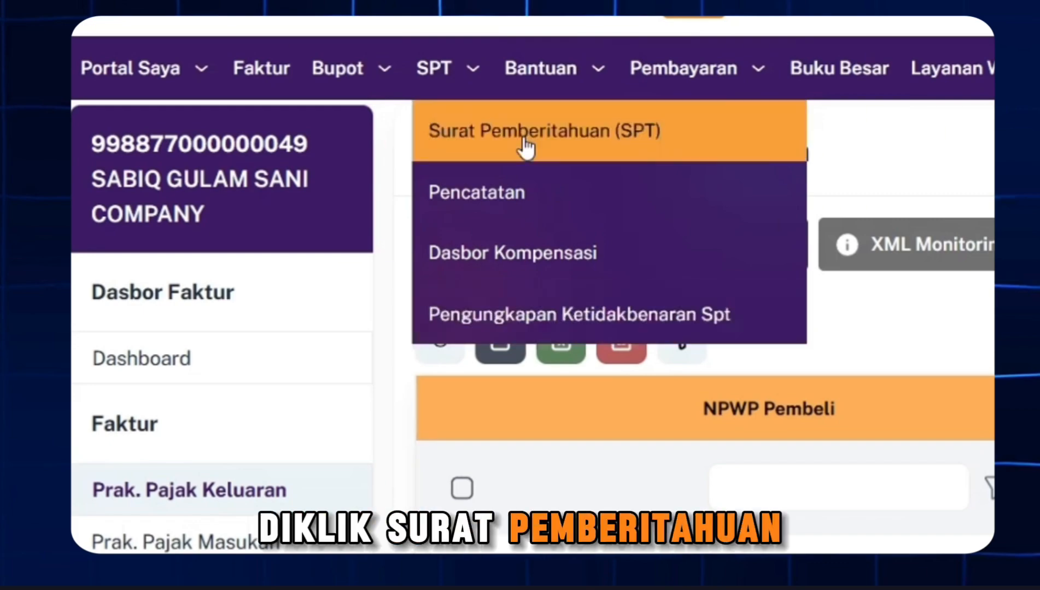
pyautogui.click(524, 142)
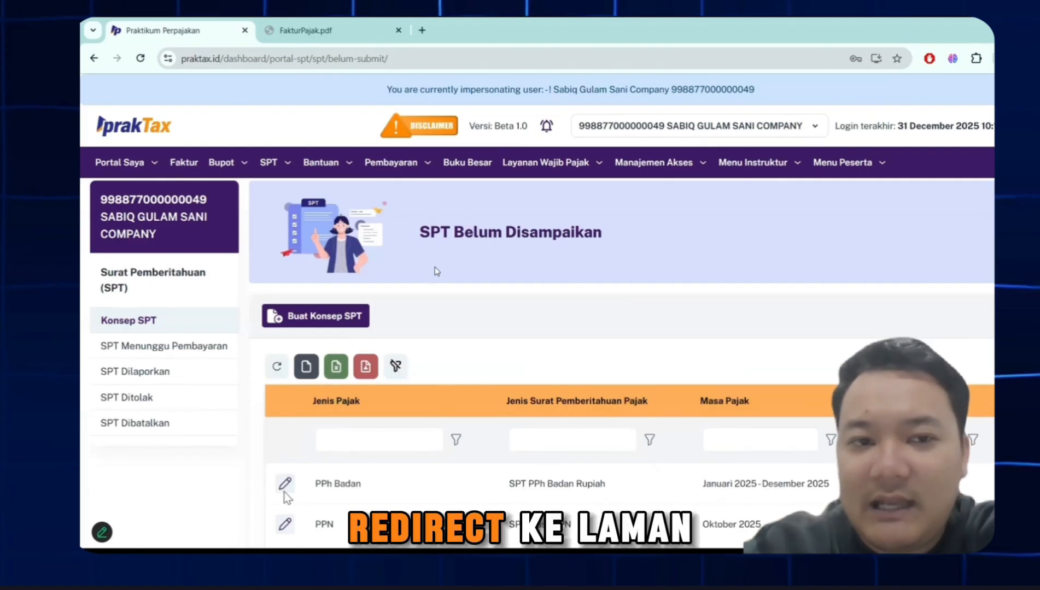
# - Start a new SPT draft with PPN as the tax type and continue to the reporting period stage
pyautogui.scroll(-1, 435, 272)
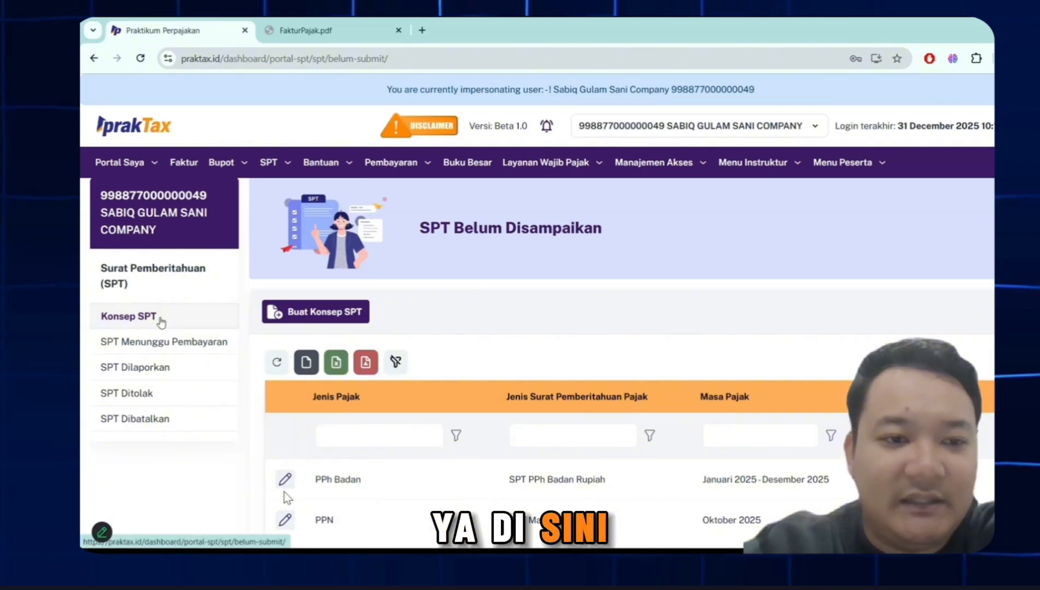
pyautogui.scroll(-2, 496, 350)
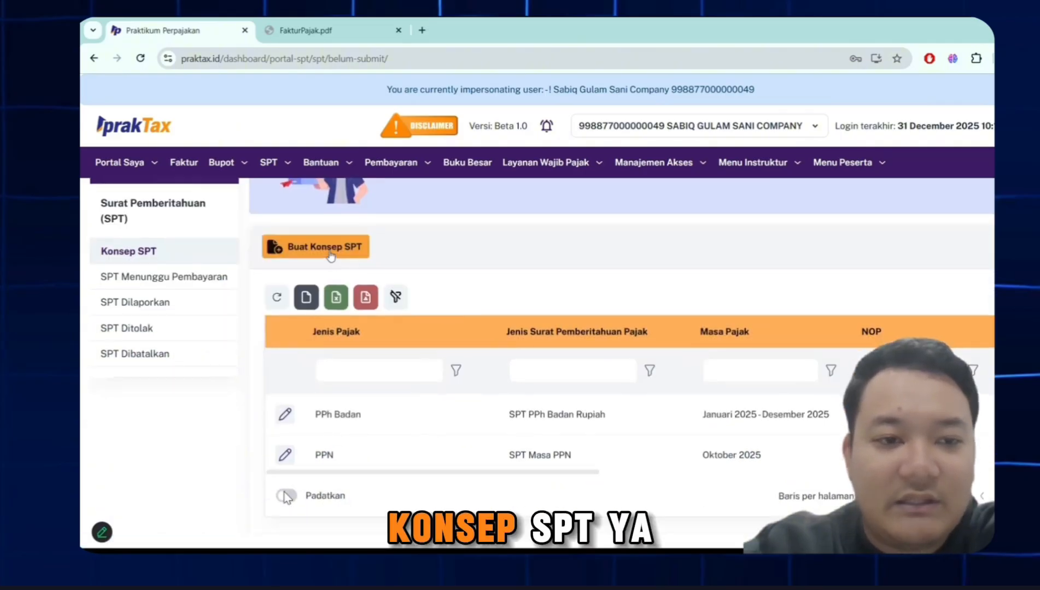
pyautogui.click(331, 249)
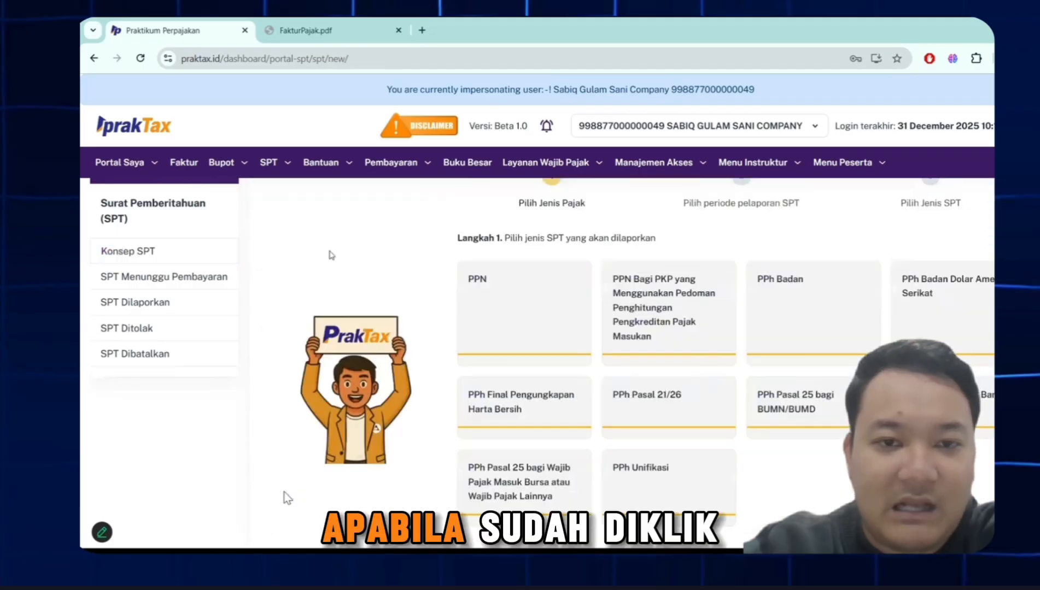
pyautogui.scroll(-2, 331, 254)
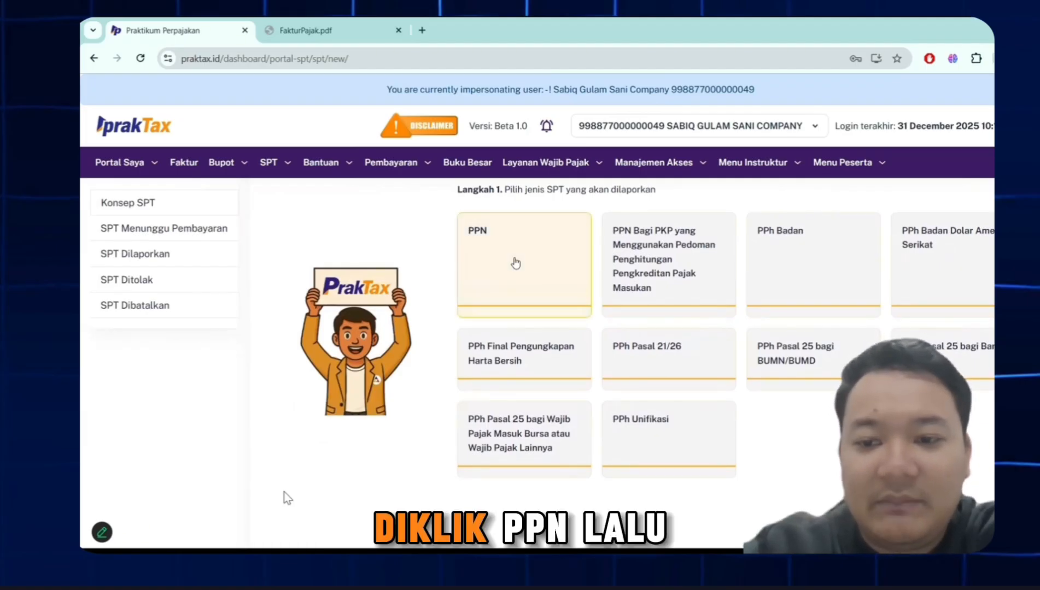
pyautogui.scroll(-1, 516, 263)
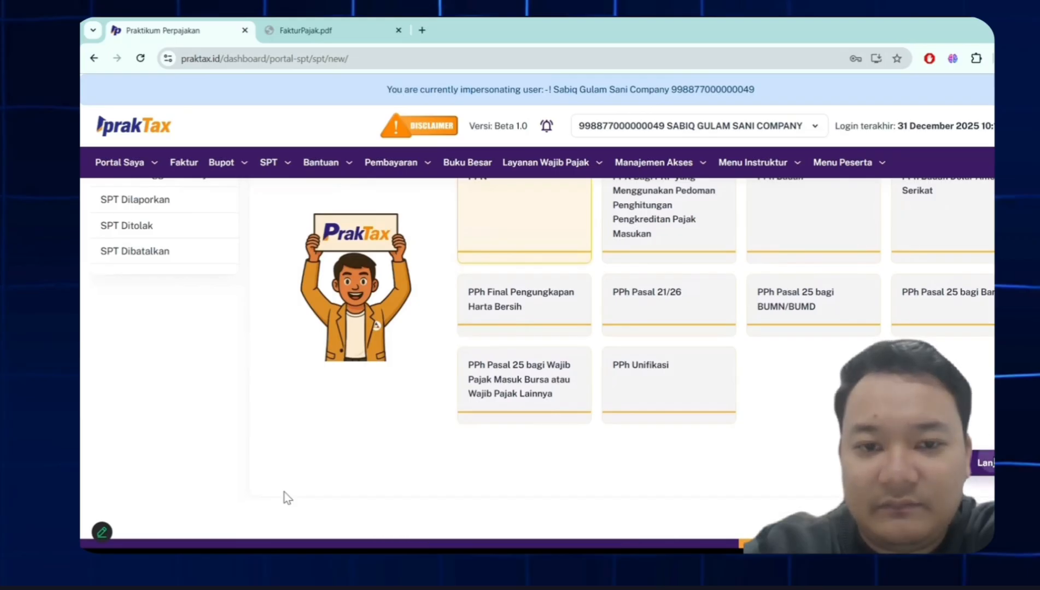
pyautogui.scroll(2, 284, 495)
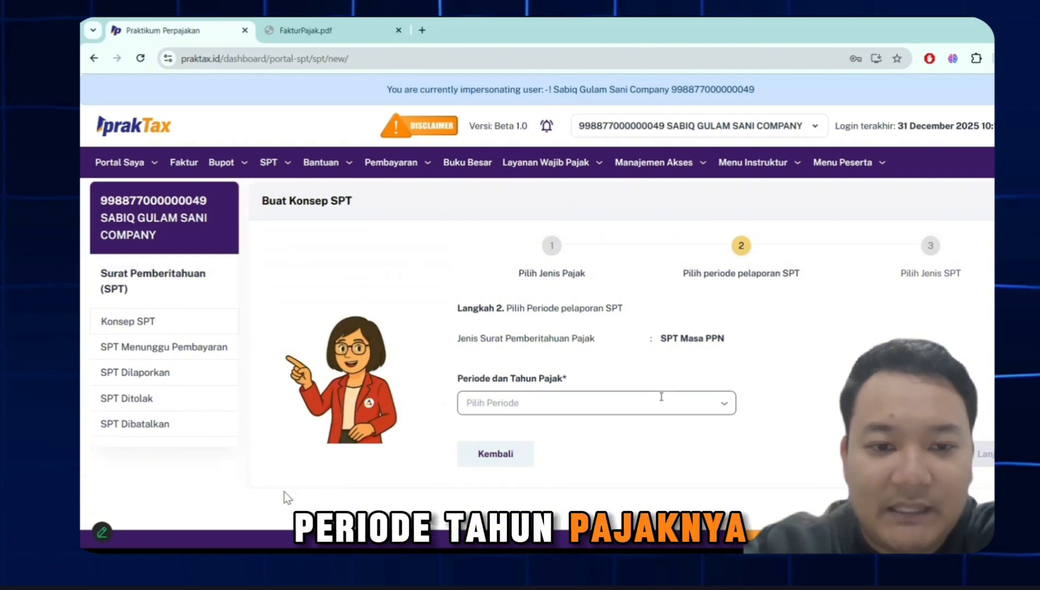
# - Set the tax period and year to Desember 2025 and continue to the SPT type stage
pyautogui.click(661, 403)
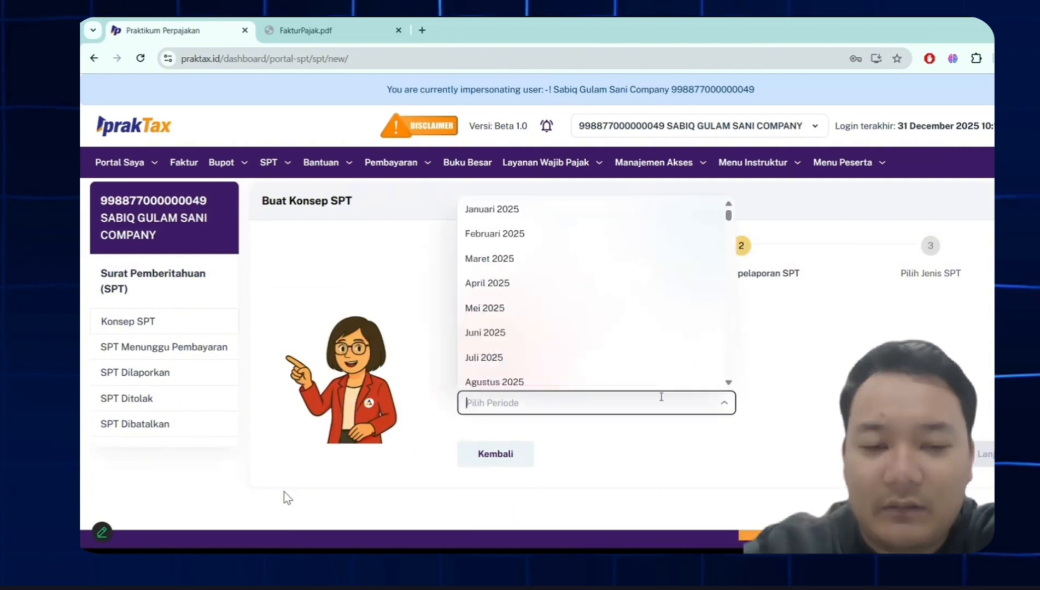
pyautogui.scroll(-3, 608, 352)
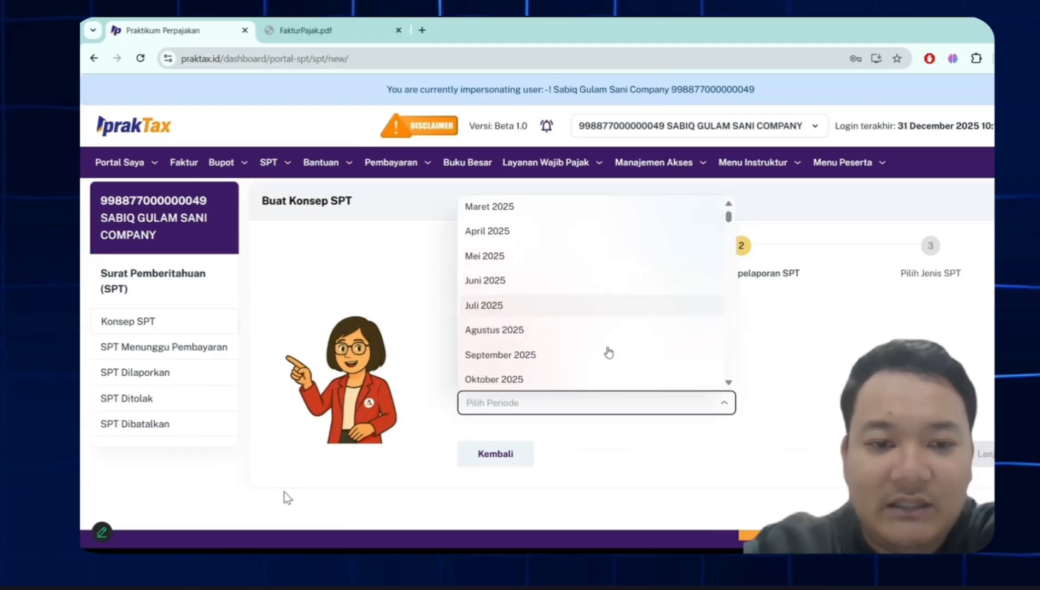
pyautogui.scroll(-3, 608, 352)
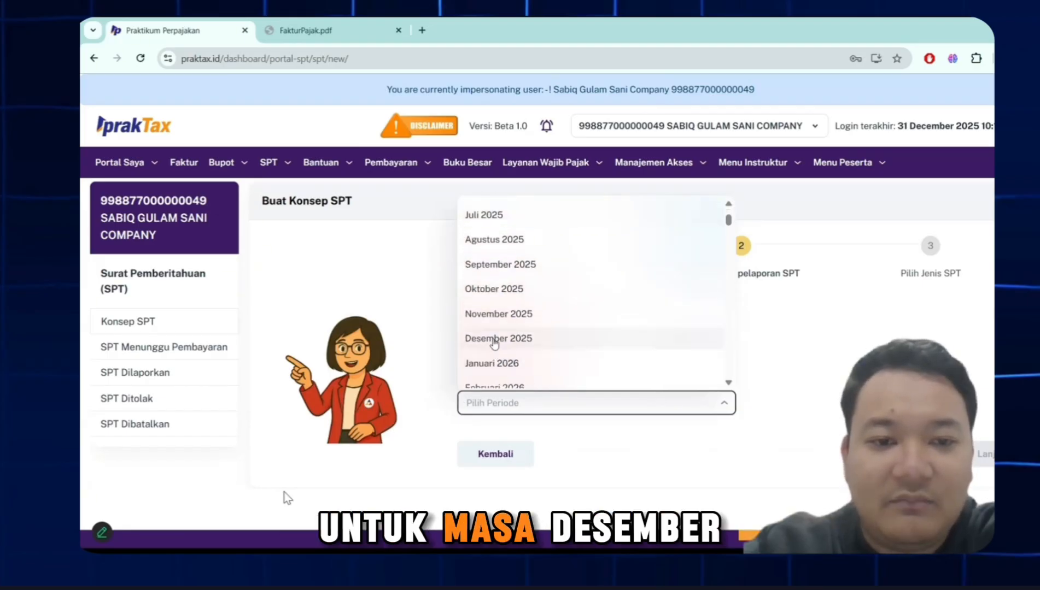
pyautogui.click(493, 339)
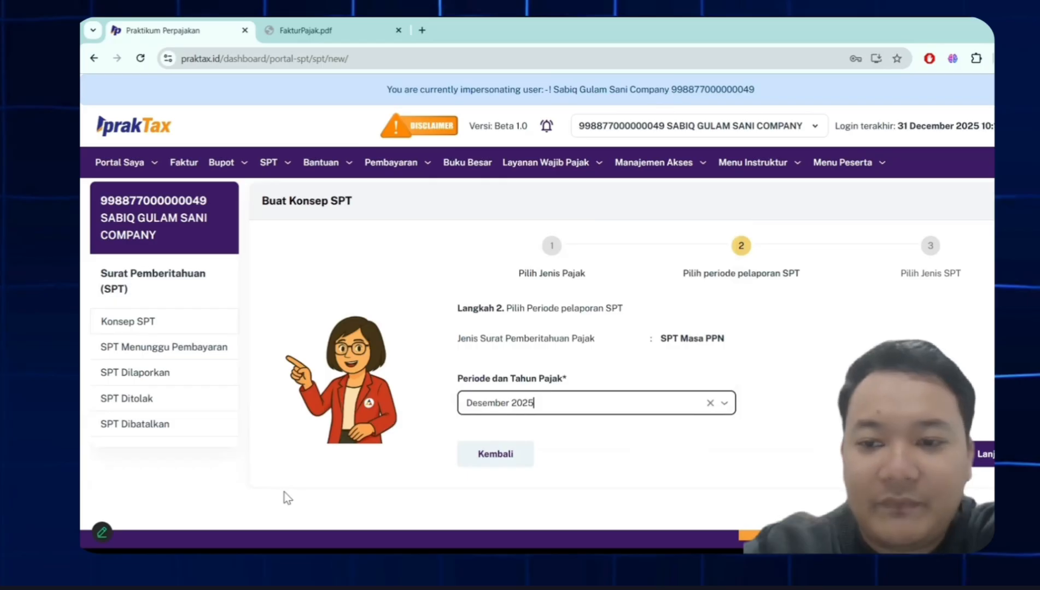
pyautogui.press('Return')
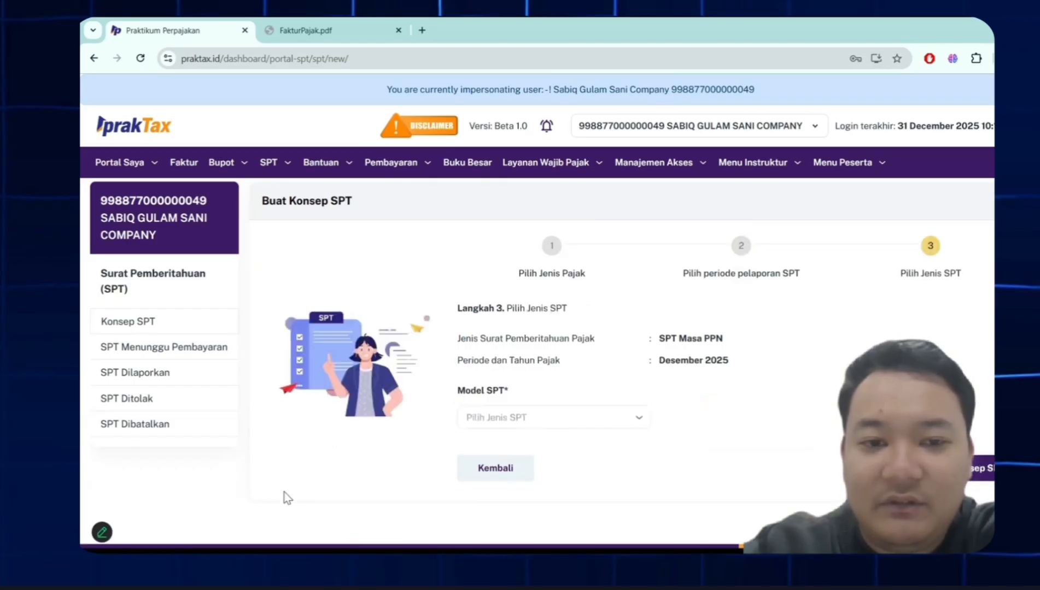
# - Choose Normal as the SPT model and create the SPT Masa PPN draft
pyautogui.click(606, 422)
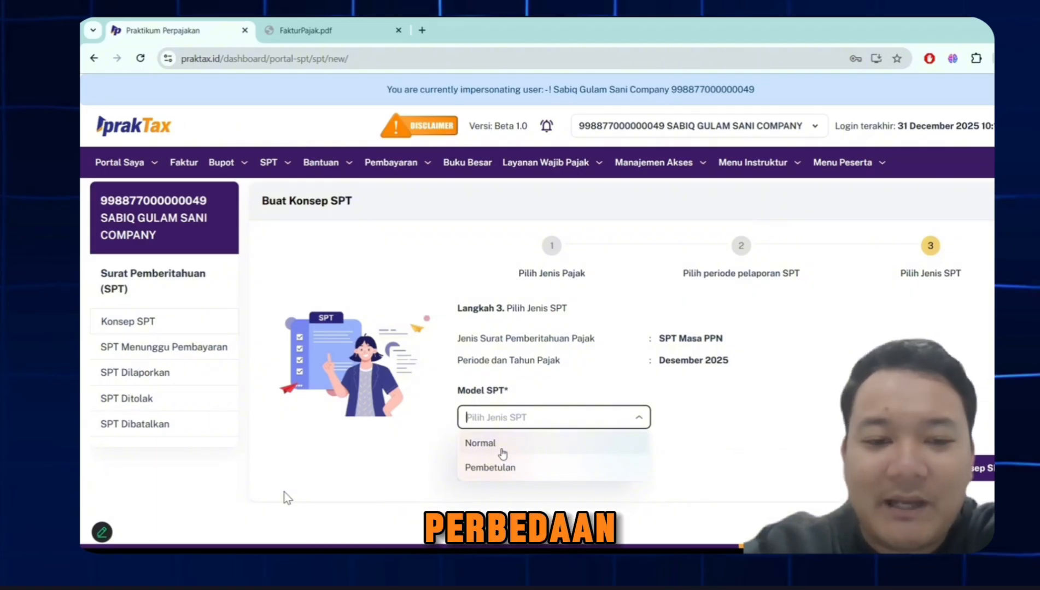
pyautogui.click(502, 452)
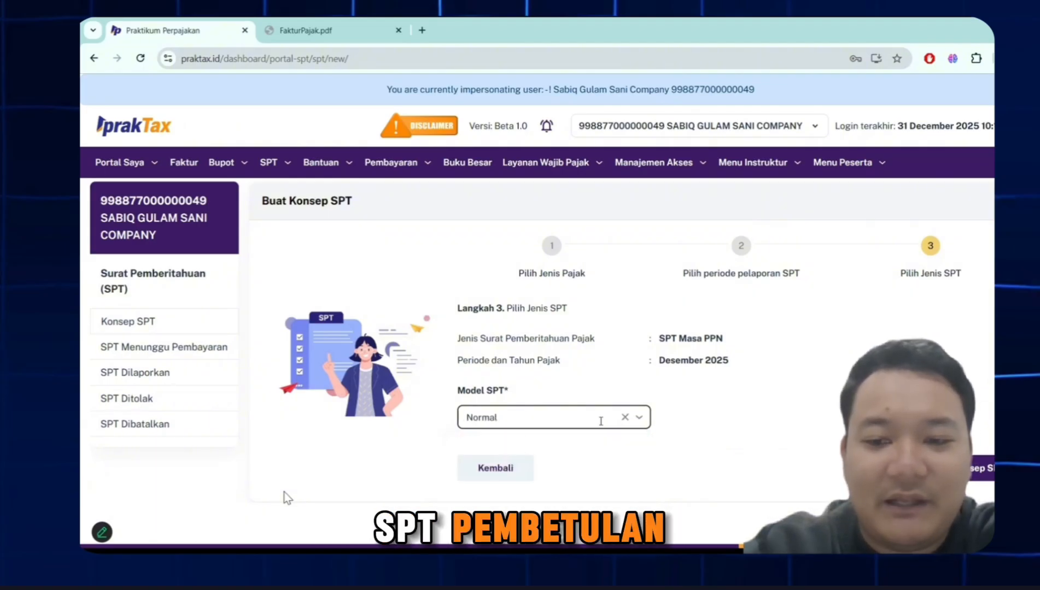
pyautogui.click(966, 468)
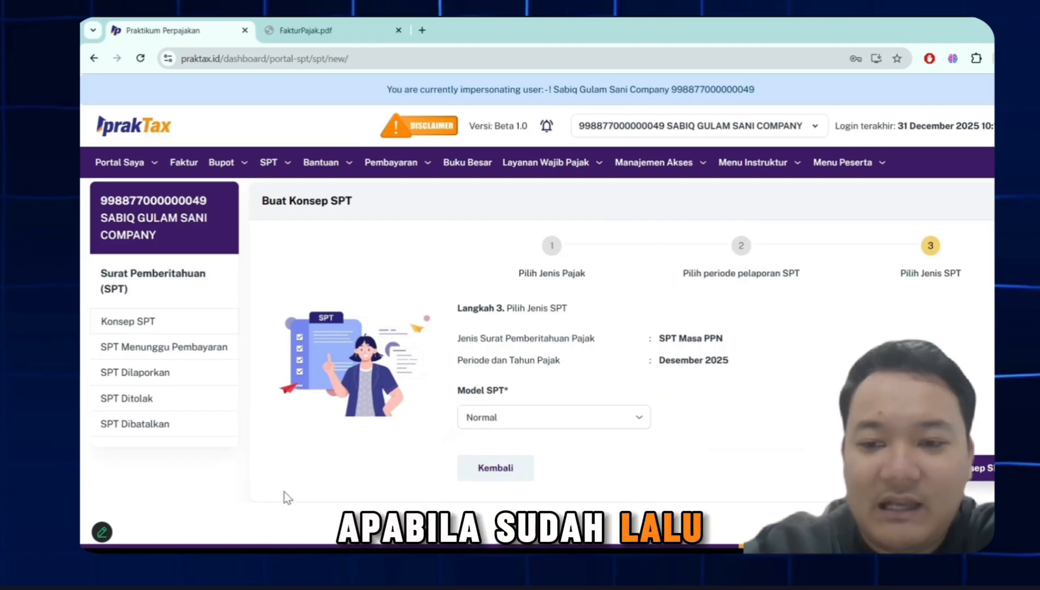
# - Open the Desember 2025 SPT Masa PPN draft for editing and post the SPT to fill in its data
pyautogui.scroll(-3, 286, 497)
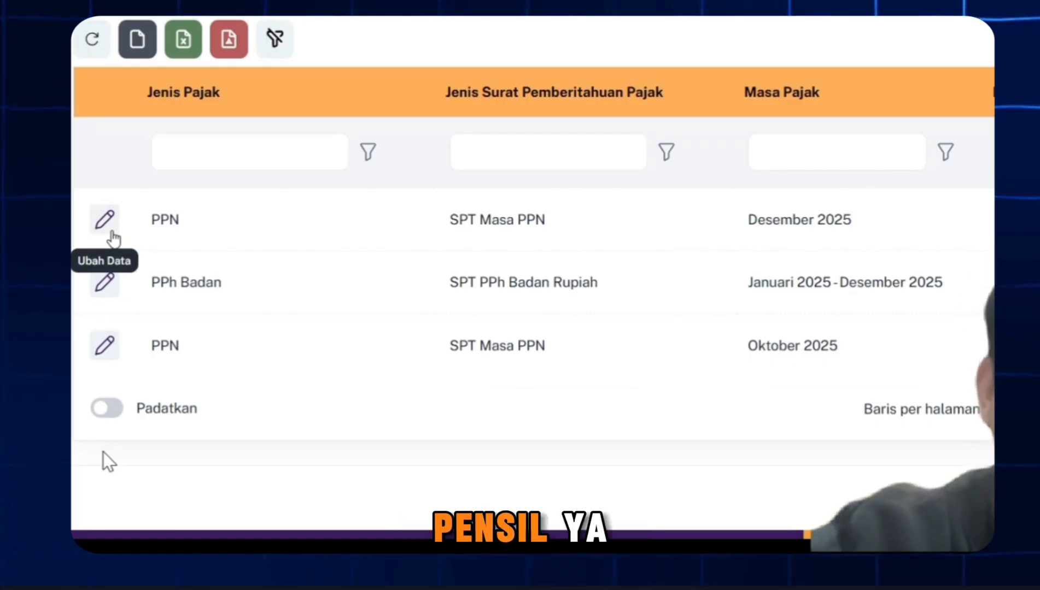
pyautogui.click(113, 239)
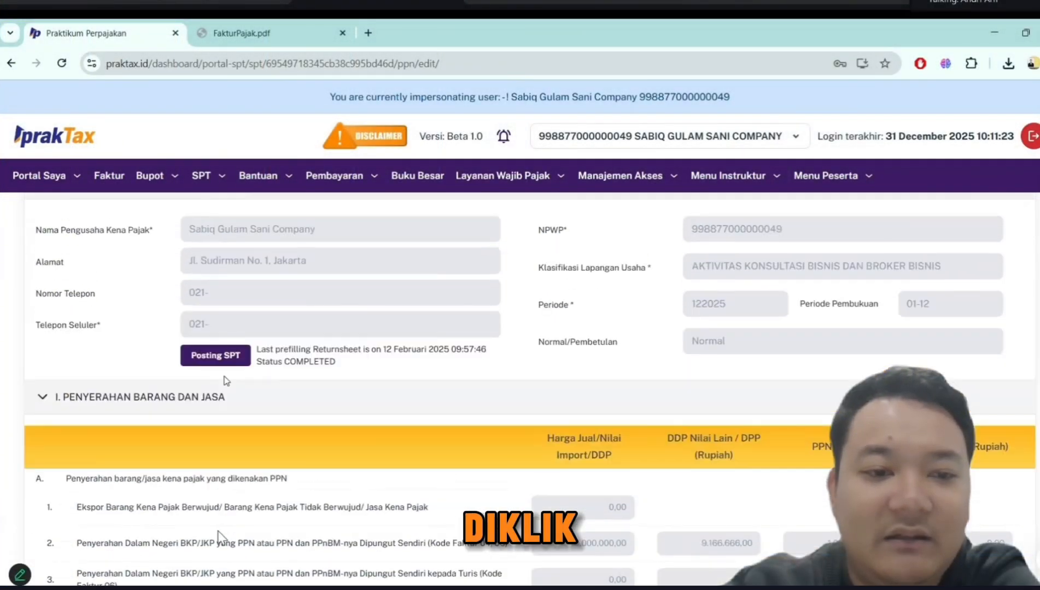
pyautogui.scroll(3, 222, 538)
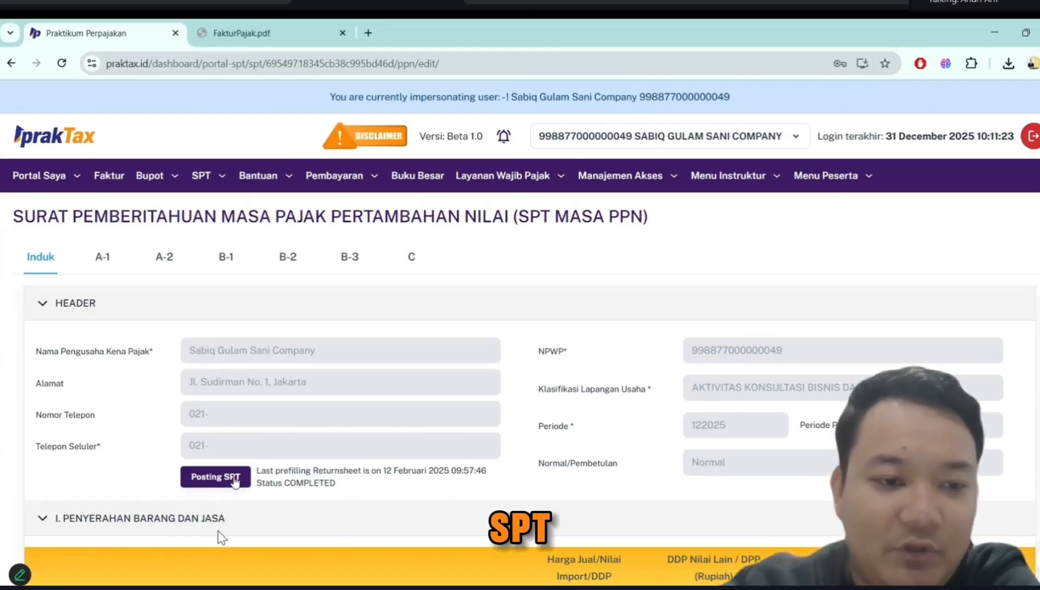
pyautogui.click(235, 482)
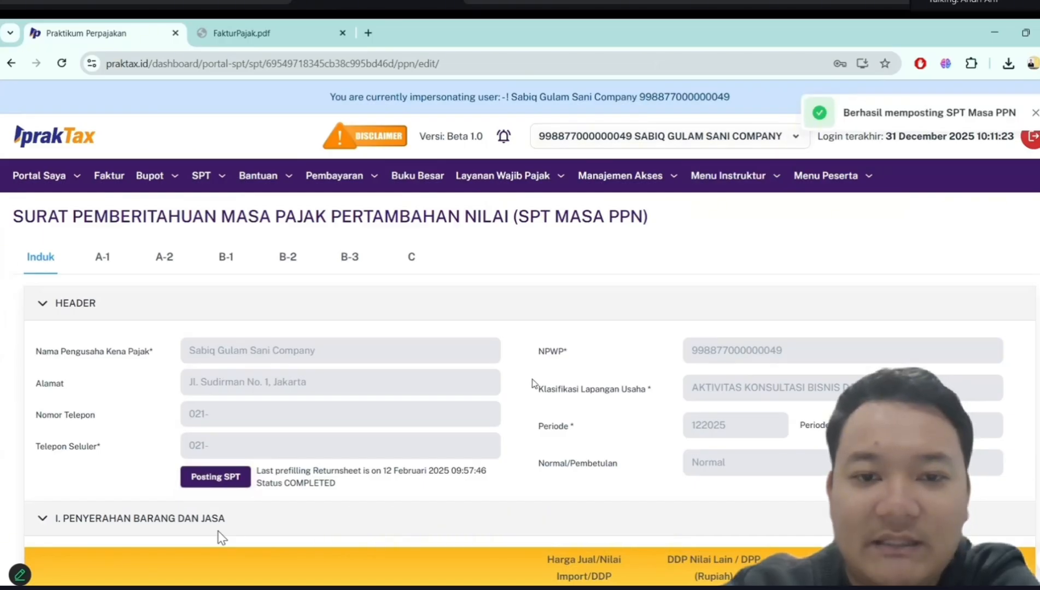
# - Examine the sales value, DPP and PPN amounts in section I, Penyerahan Barang dan Jasa, of the main form
pyautogui.scroll(-5, 533, 383)
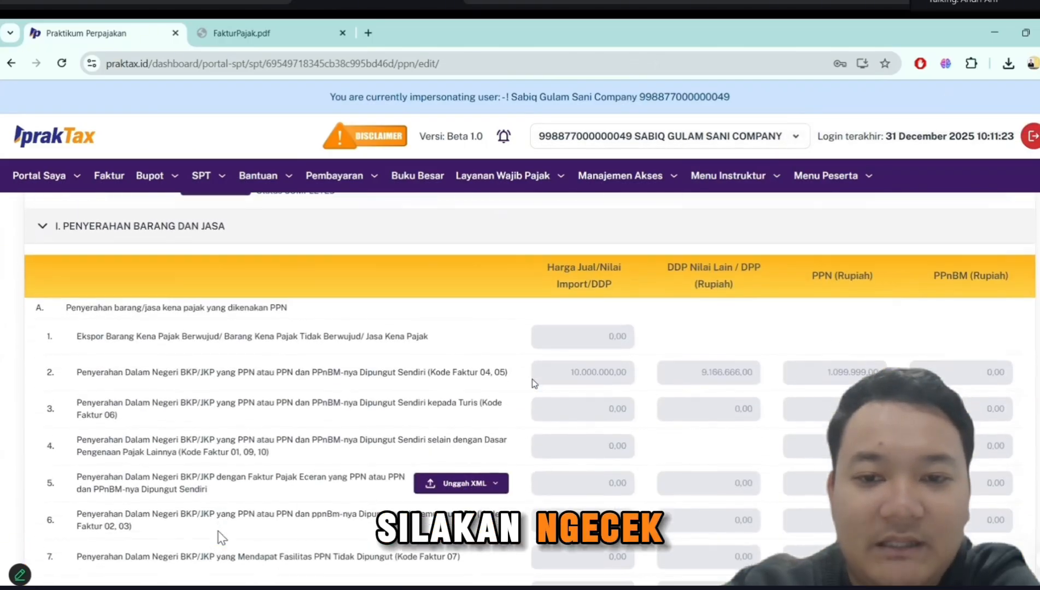
pyautogui.scroll(-2, 533, 383)
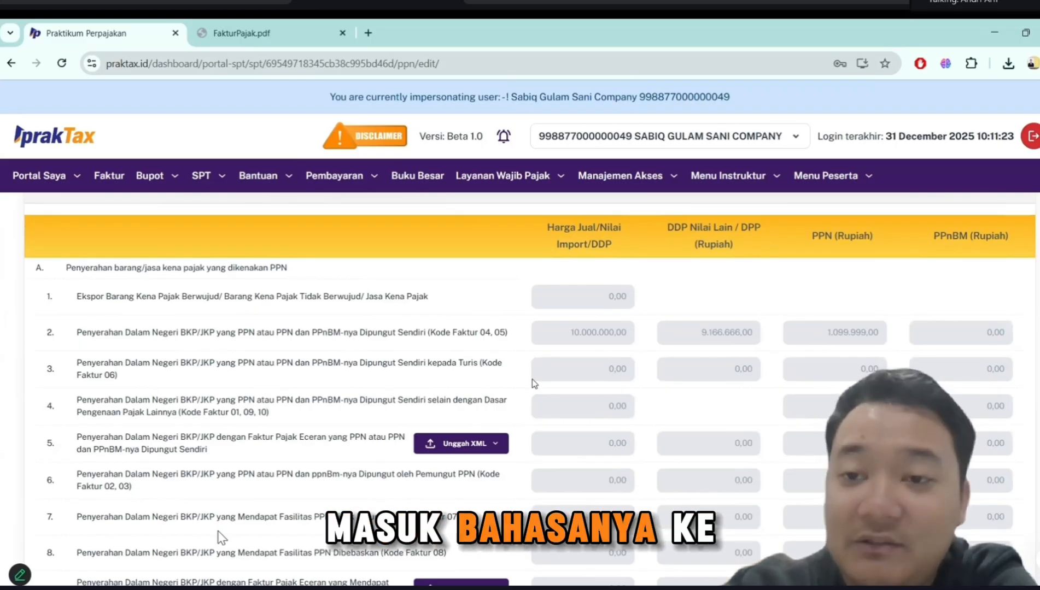
pyautogui.scroll(-1, 534, 384)
pyautogui.scroll(-1, 533, 383)
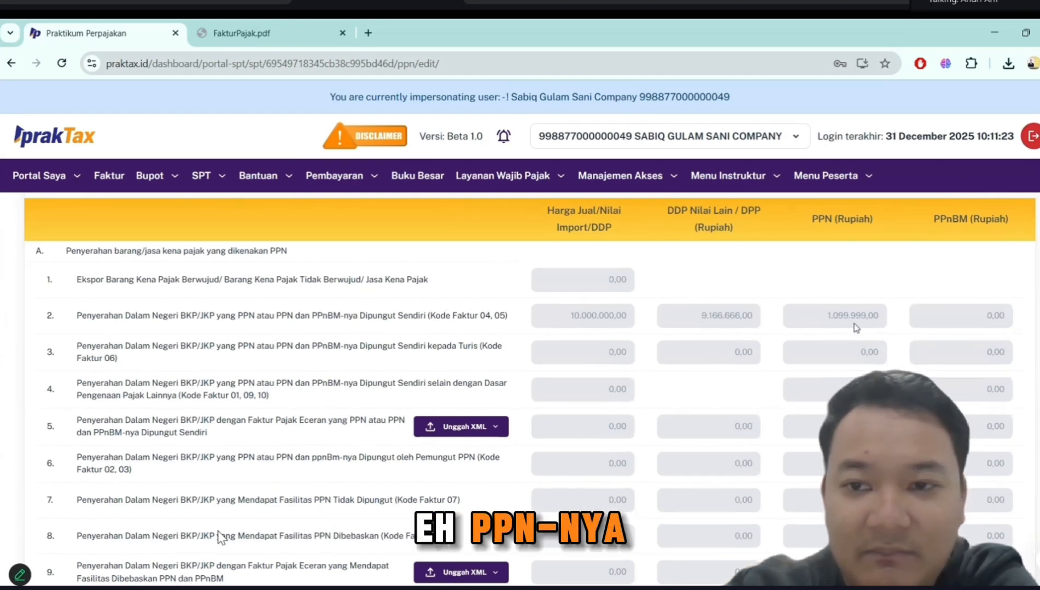
# - View attachment A-1, the list of exported goods and services
pyautogui.scroll(6, 832, 320)
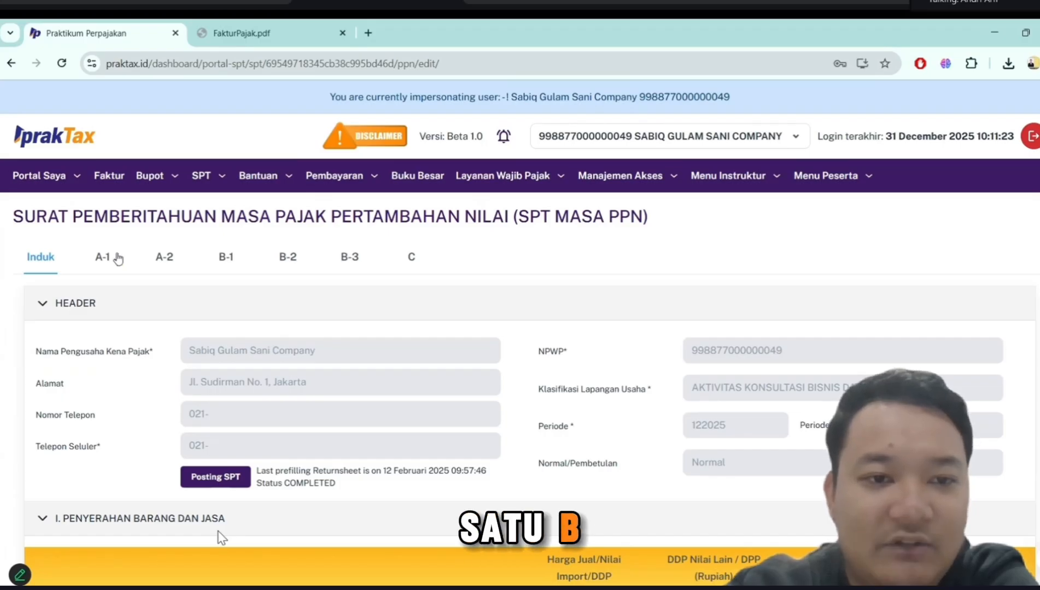
pyautogui.click(116, 257)
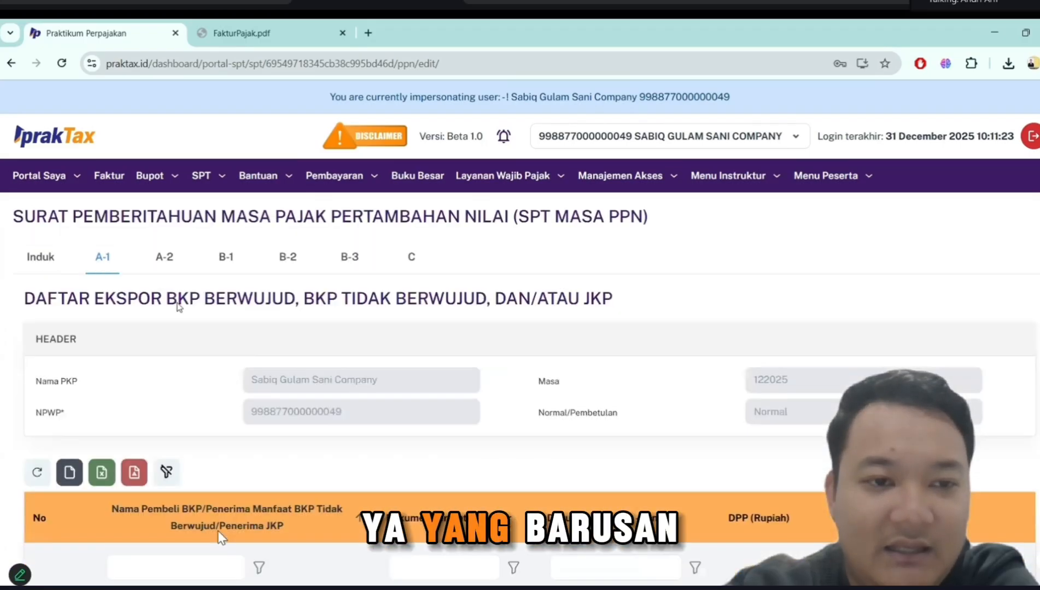
pyautogui.scroll(-3, 179, 304)
pyautogui.scroll(3, 178, 304)
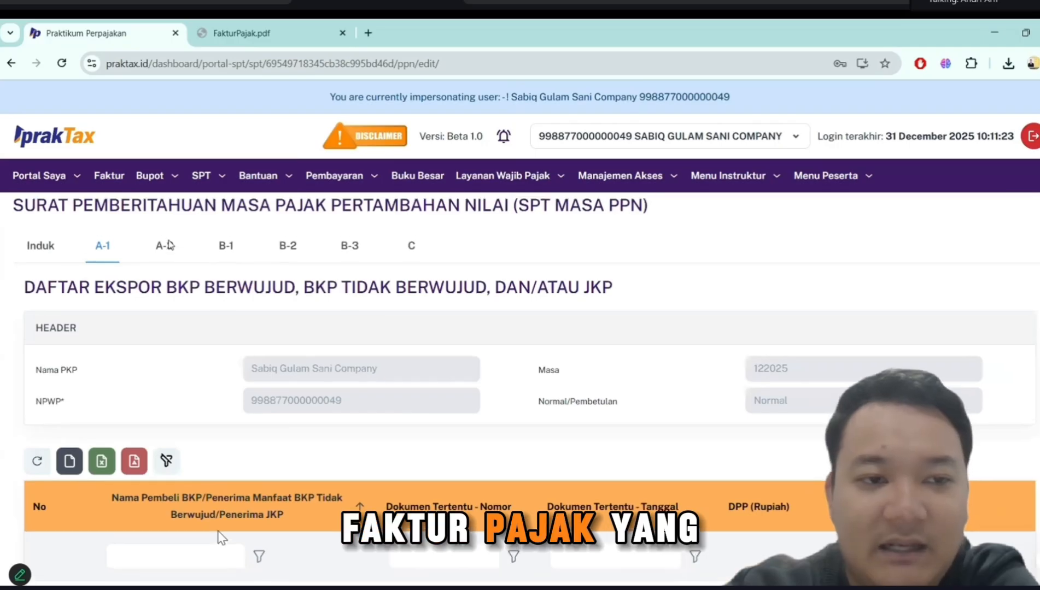
# - Examine attachment A-2's domestic output tax list, checking the buyer, invoice number, date, DPP and PPN columns
pyautogui.click(167, 246)
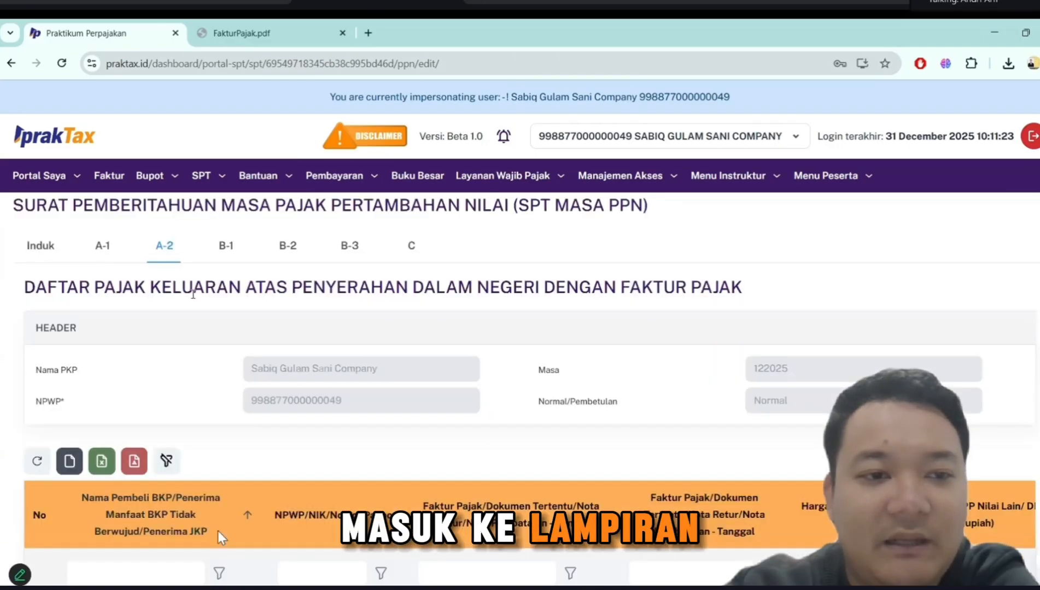
pyautogui.scroll(-3, 194, 299)
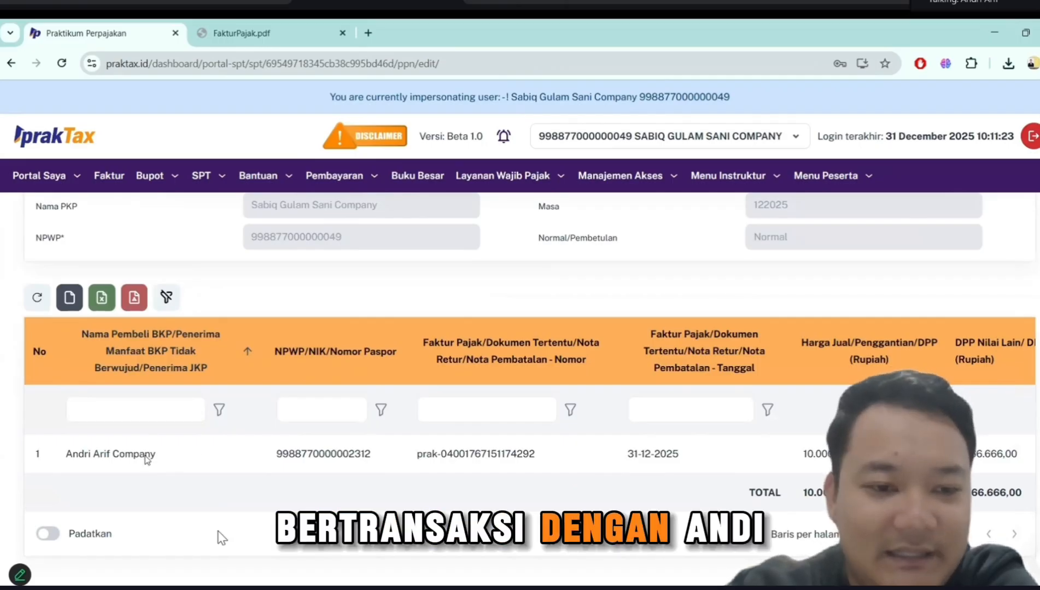
pyautogui.hscroll(2, 167, 457)
pyautogui.hscroll(2, 384, 464)
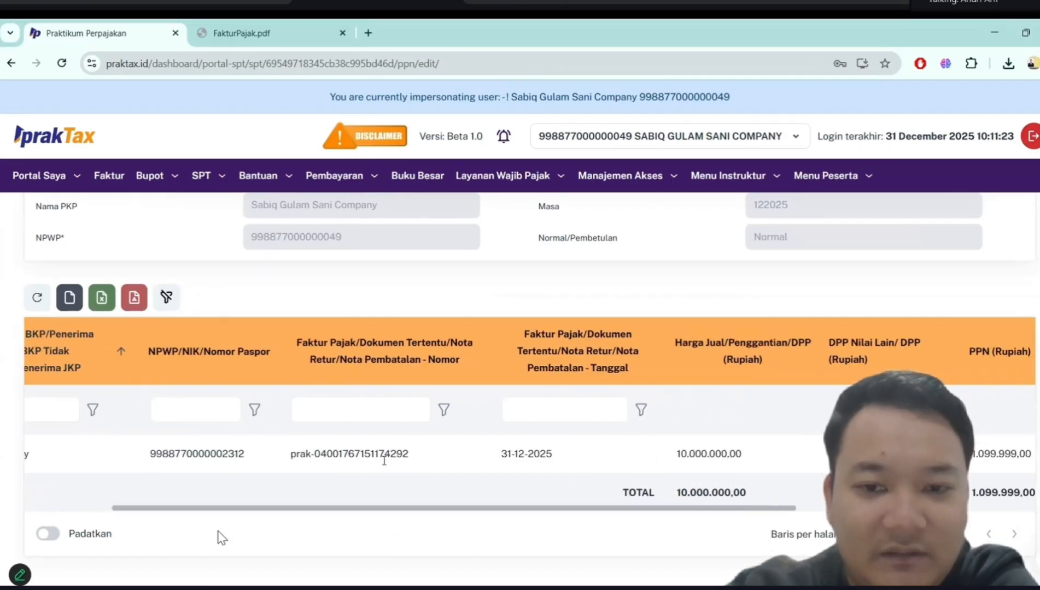
pyautogui.hscroll(4, 736, 453)
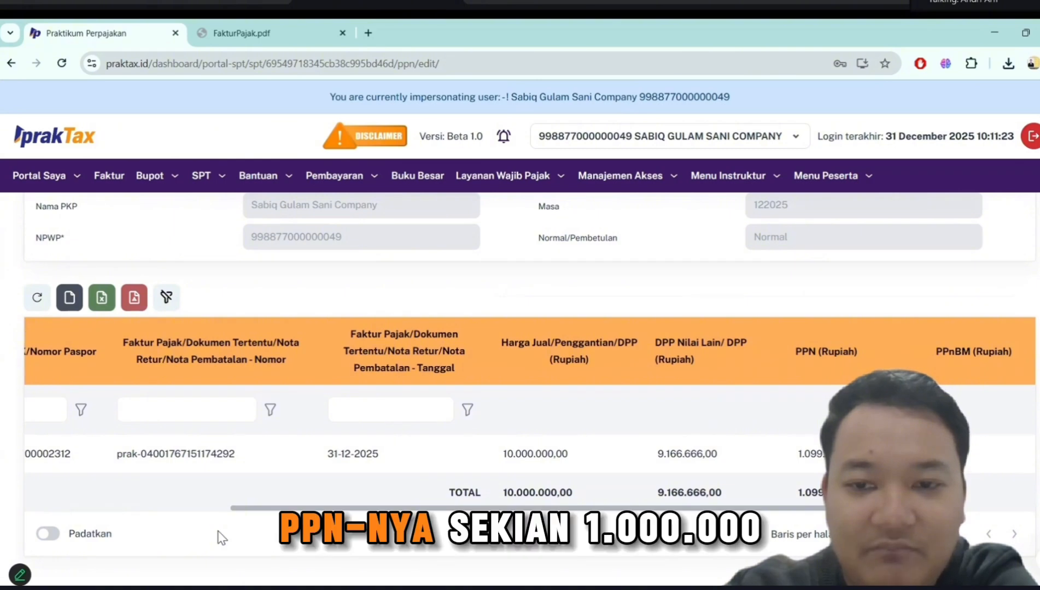
pyautogui.hscroll(2, 221, 537)
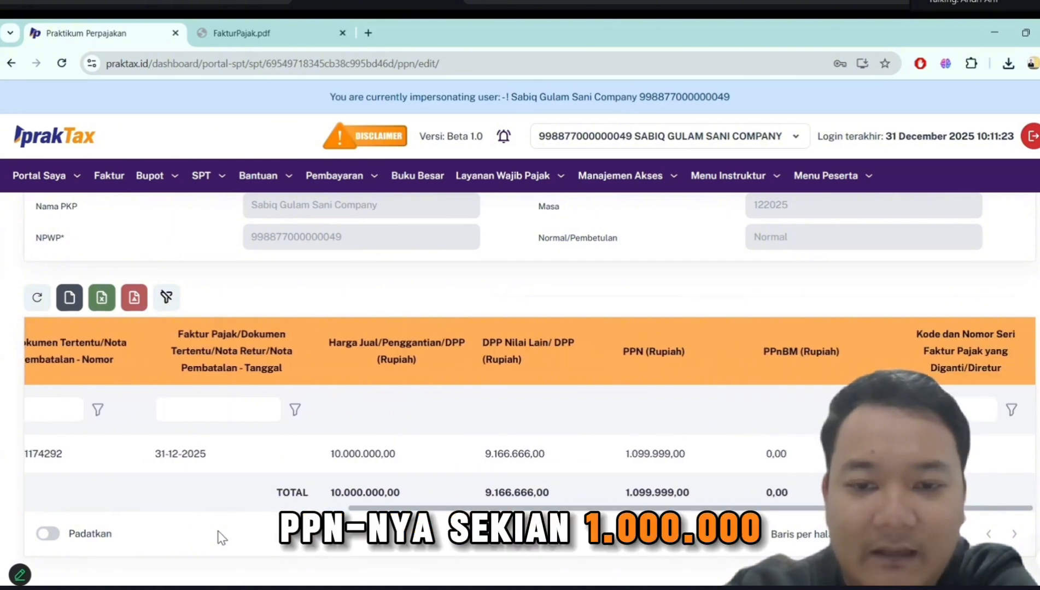
pyautogui.hscroll(-10, 221, 537)
pyautogui.scroll(3, 221, 538)
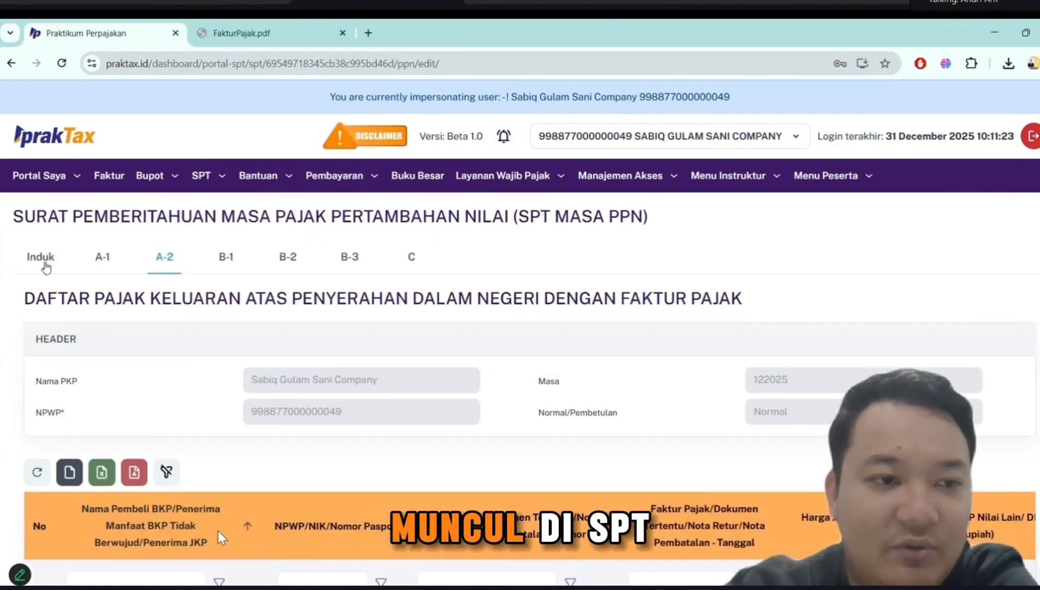
# - Return to the main form and recheck the amounts in section I, Penyerahan Barang dan Jasa, collapsing that section when finished
pyautogui.click(46, 266)
pyautogui.scroll(-3, 221, 537)
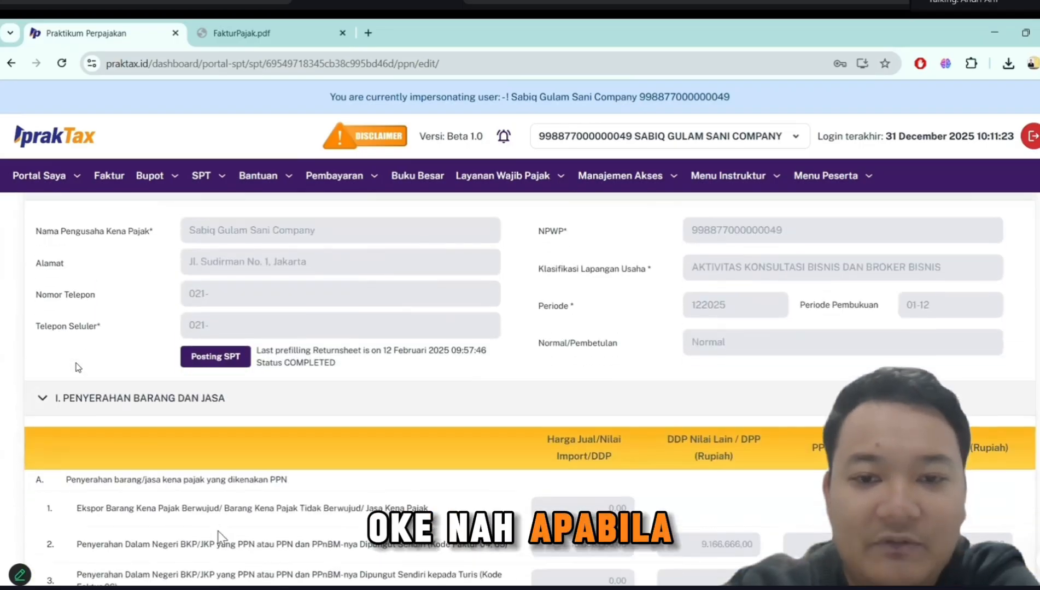
pyautogui.scroll(-5, 221, 537)
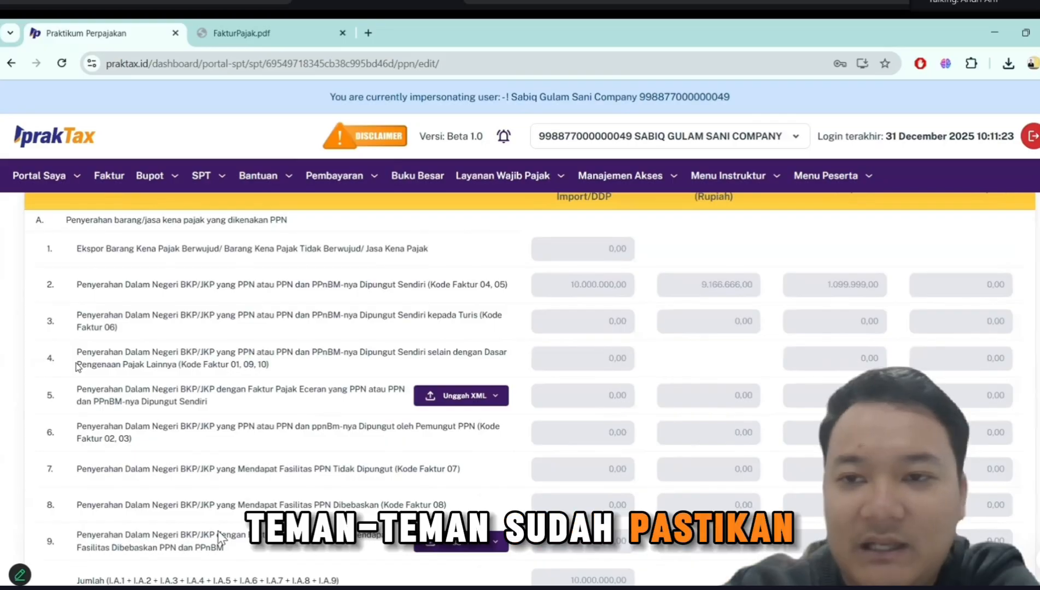
pyautogui.scroll(-9, 219, 538)
pyautogui.scroll(11, 219, 538)
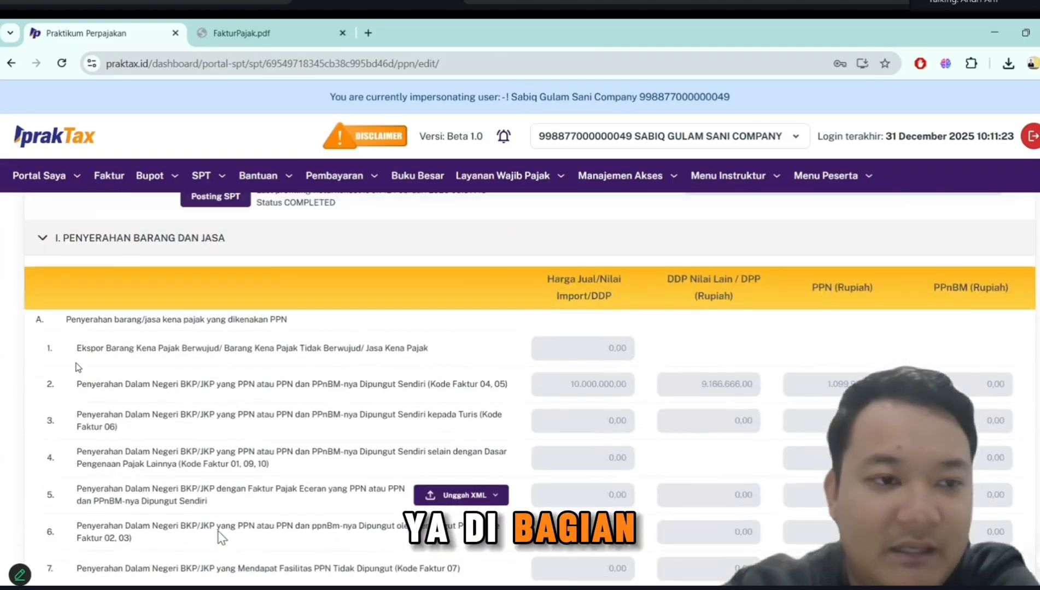
pyautogui.scroll(1, 220, 538)
pyautogui.click(41, 258)
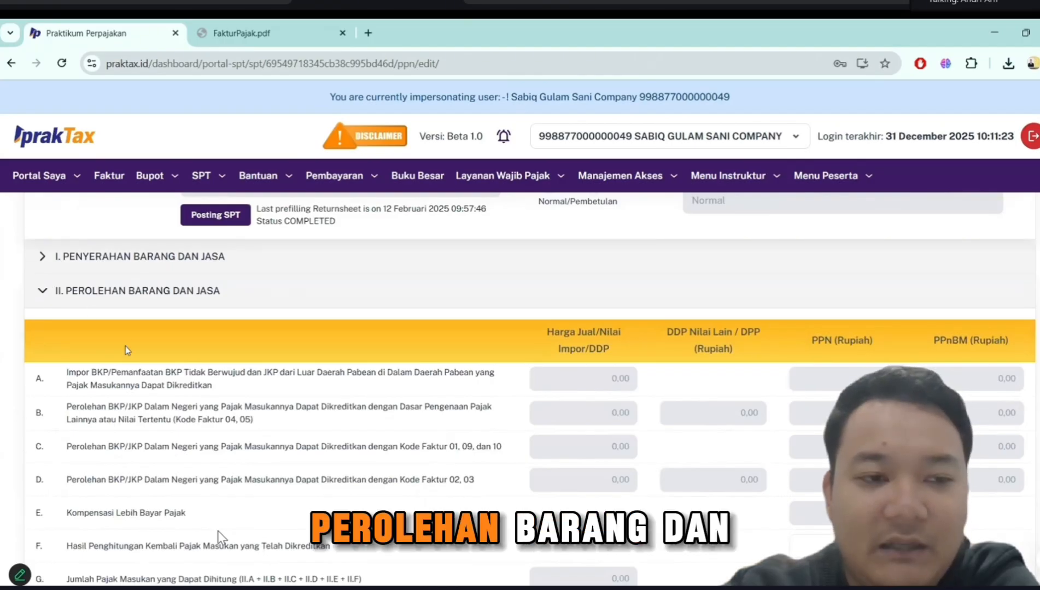
# - Examine section II, Perolehan Barang dan Jasa, checking whether input tax from transaction counterparties is recorded in rows A to J
pyautogui.scroll(-4, 127, 350)
pyautogui.scroll(2, 127, 350)
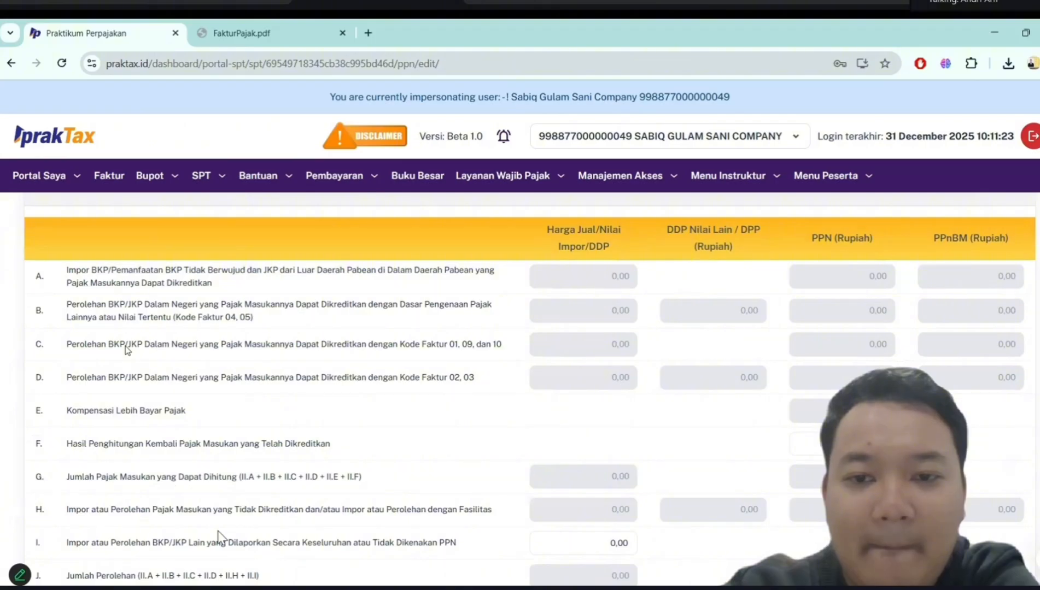
pyautogui.scroll(-6, 127, 350)
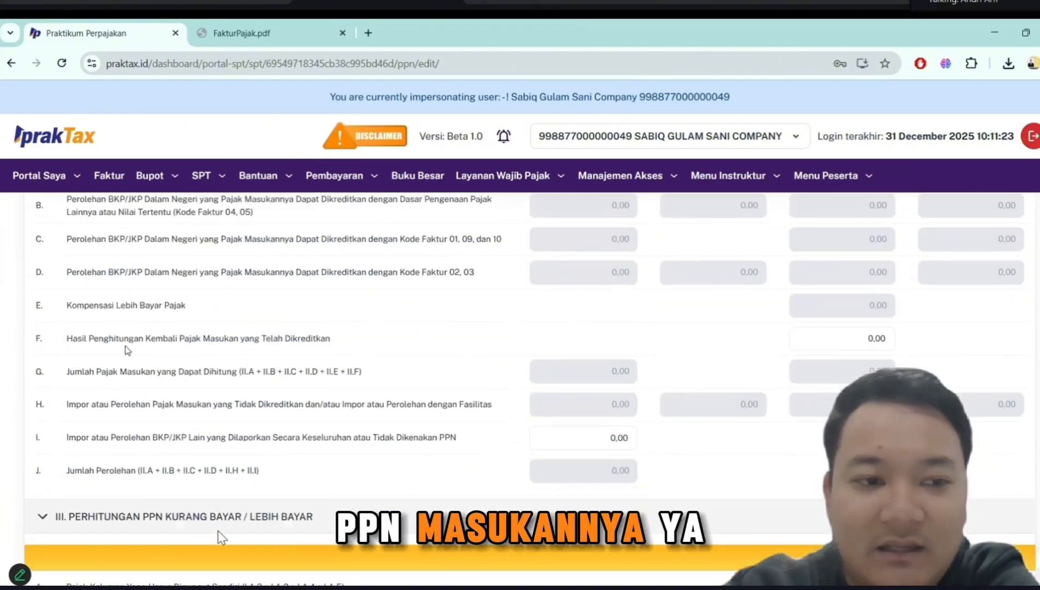
pyautogui.scroll(6, 127, 350)
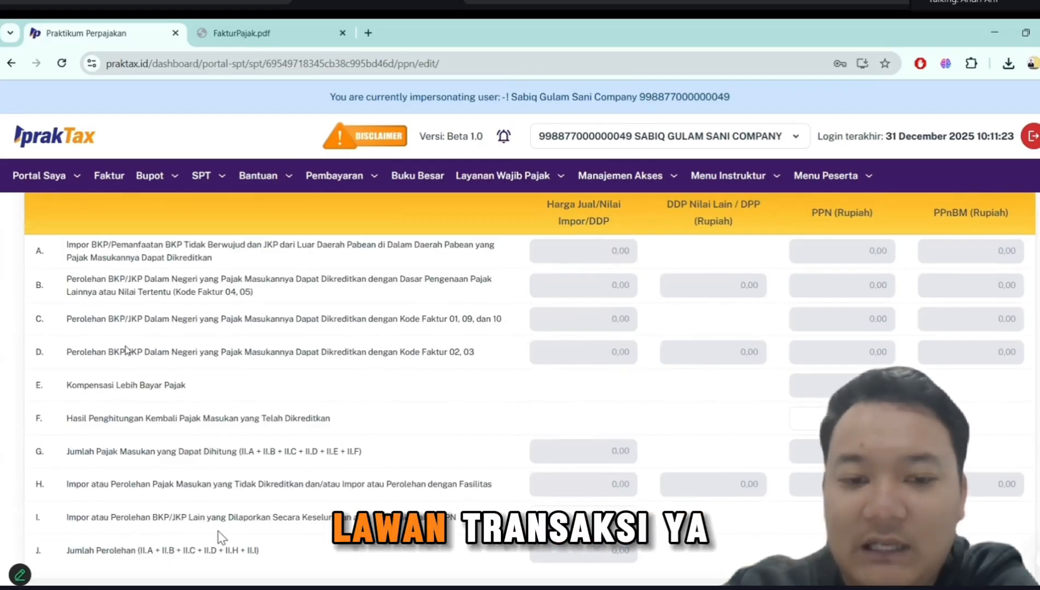
pyautogui.scroll(1, 218, 531)
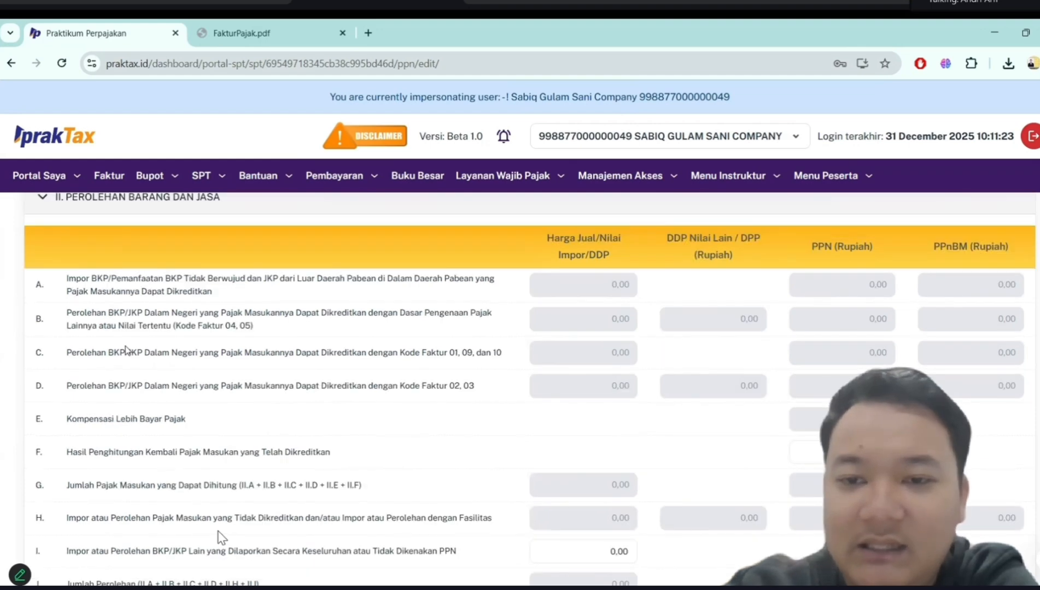
pyautogui.scroll(-1, 218, 531)
pyautogui.scroll(1, 218, 530)
pyautogui.scroll(-7, 221, 537)
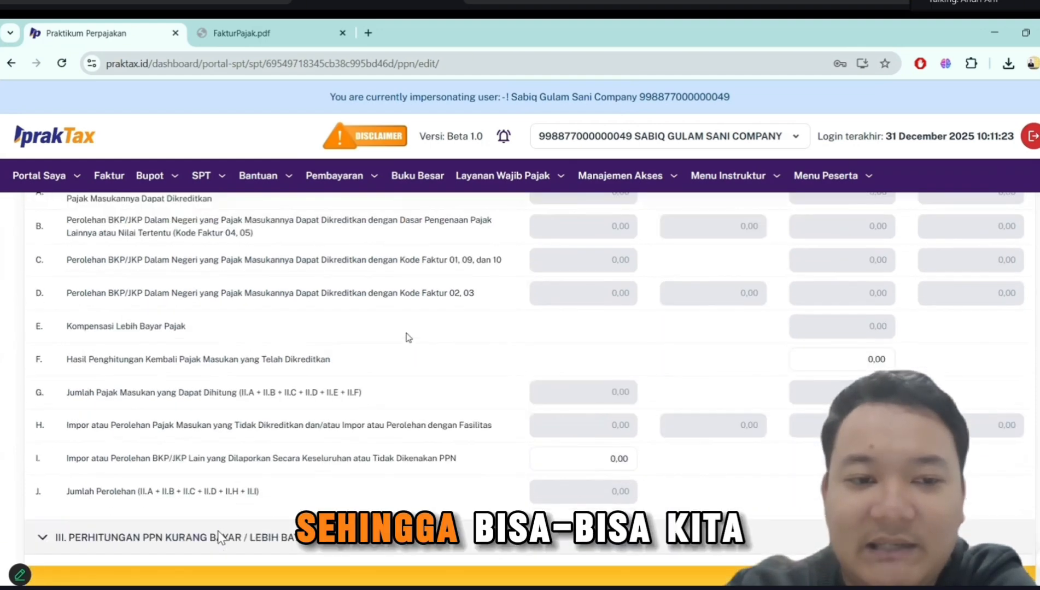
# - Examine the underpaid or overpaid PPN calculation in section III, self-construction PPN in section IV and input tax repayment in section V
pyautogui.scroll(-7, 218, 539)
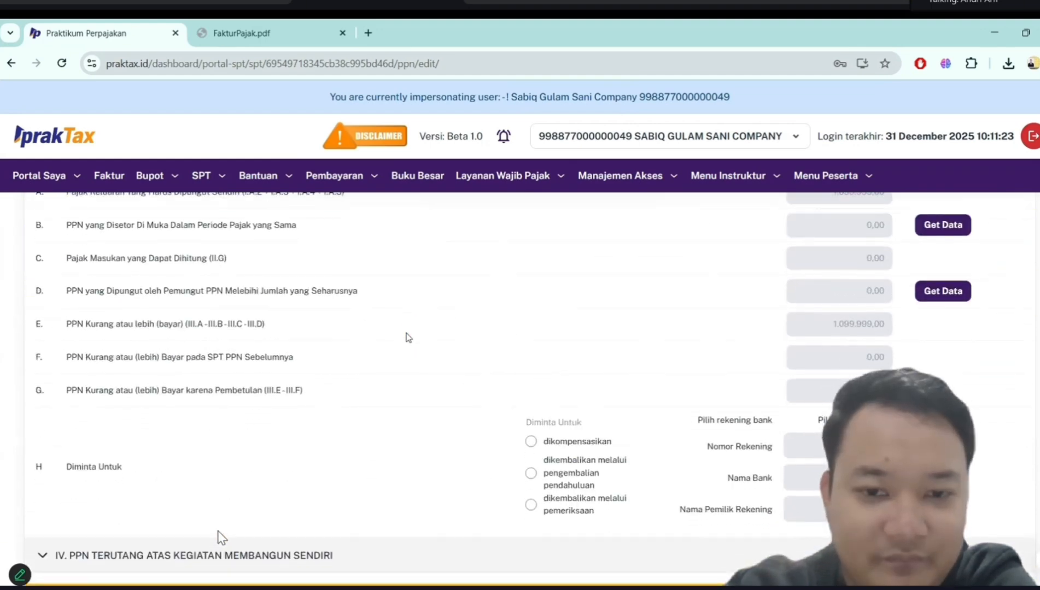
pyautogui.scroll(-2, 406, 336)
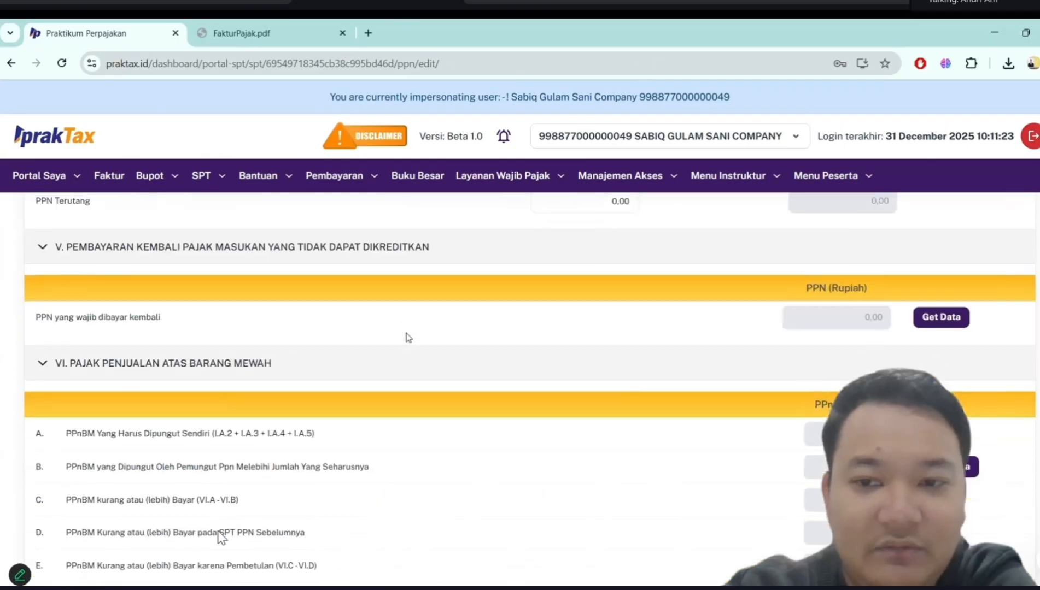
pyautogui.scroll(5, 407, 336)
pyautogui.scroll(-2, 554, 474)
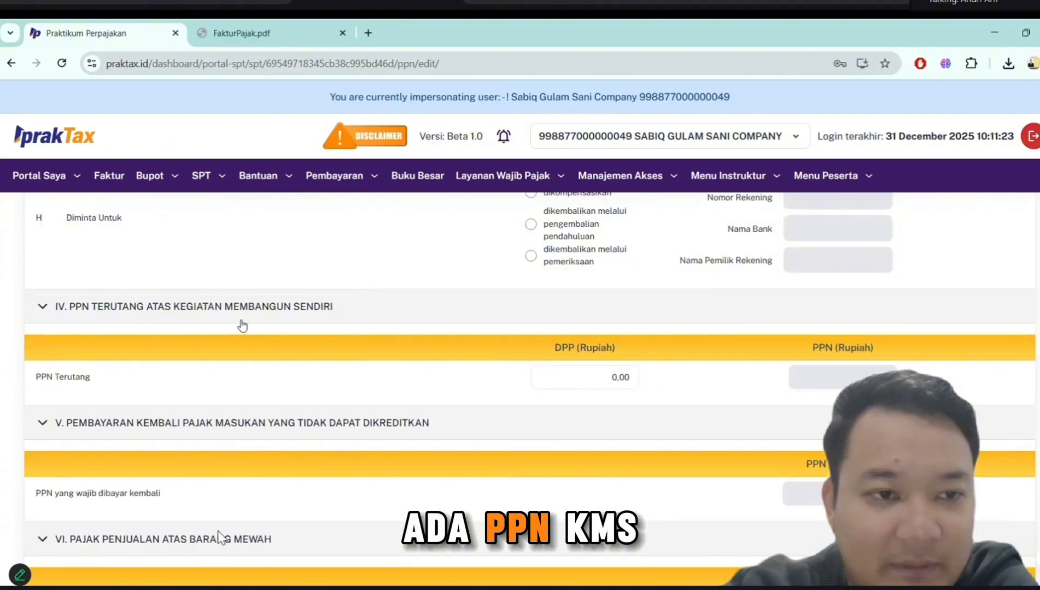
pyautogui.scroll(-2, 242, 325)
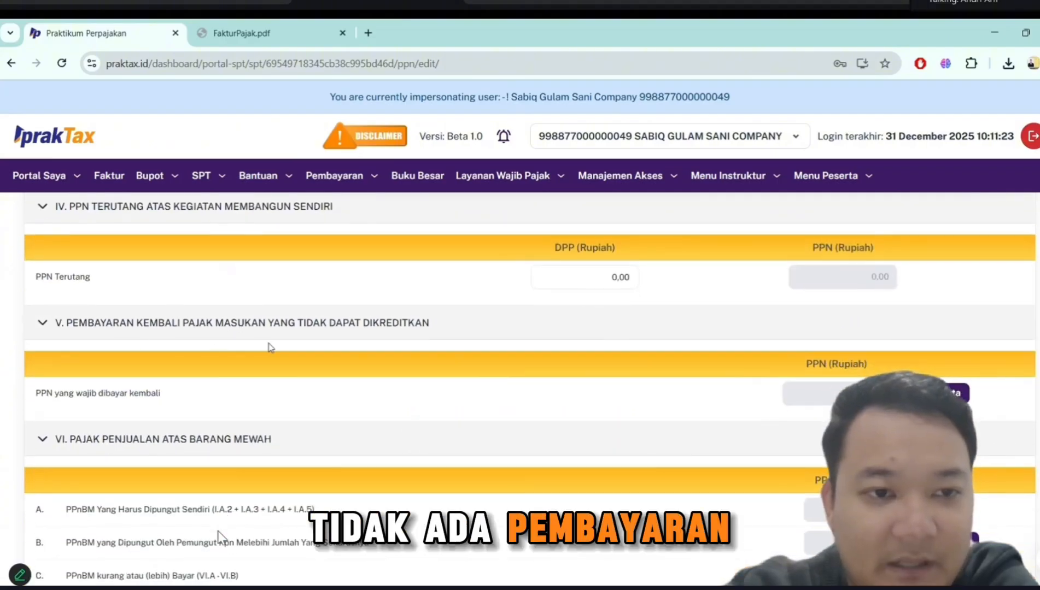
pyautogui.scroll(-1, 269, 348)
pyautogui.scroll(-3, 269, 348)
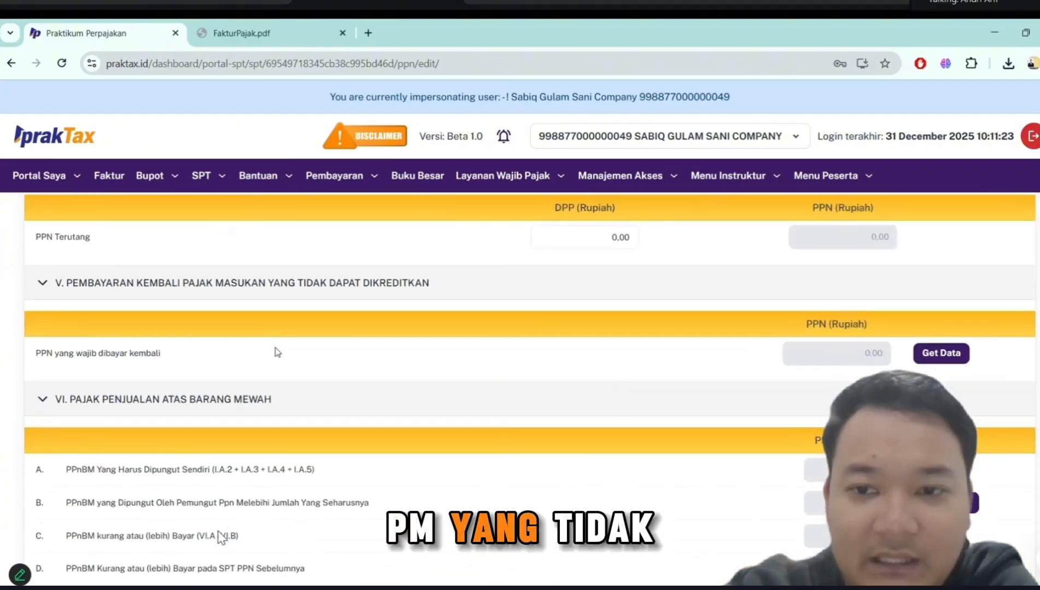
# - Review sections VI to IX, covering PPnBM, PPN collection by collectors and other parties, and the Kelengkapan attachments
pyautogui.scroll(-1, 278, 352)
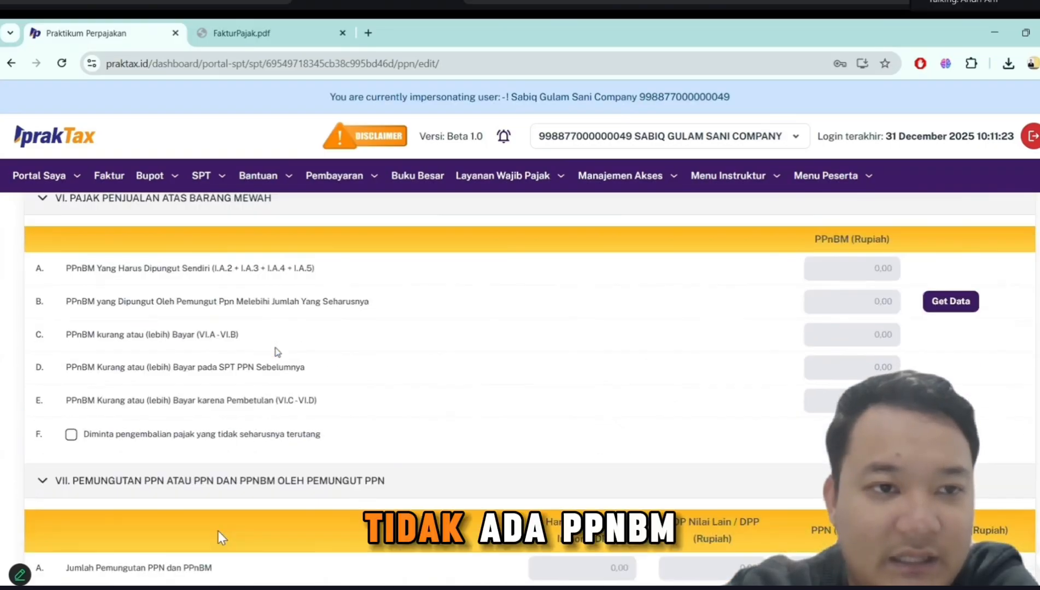
pyautogui.scroll(-3, 246, 289)
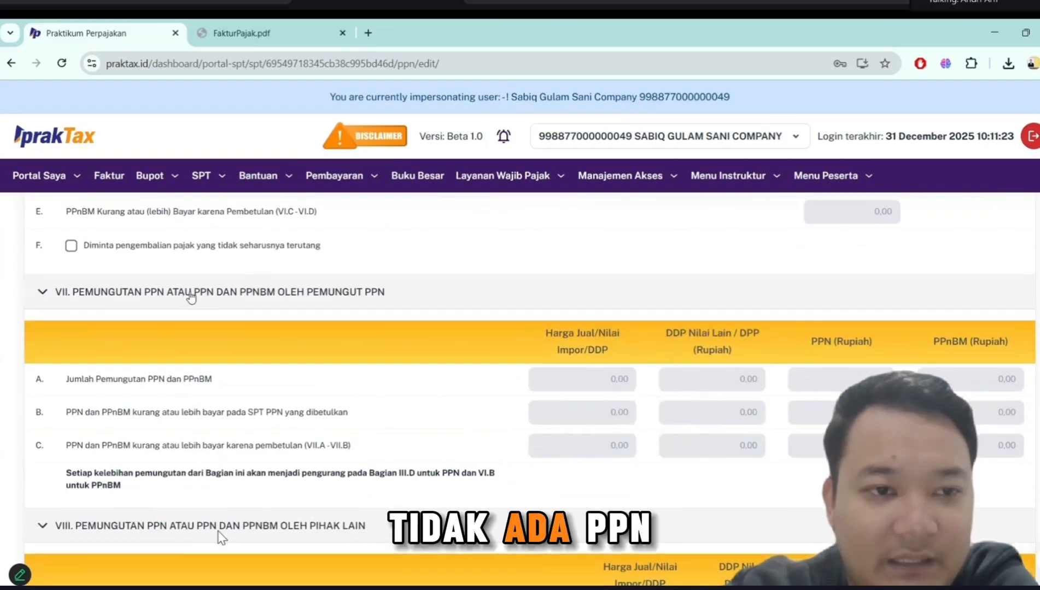
pyautogui.scroll(-3, 305, 317)
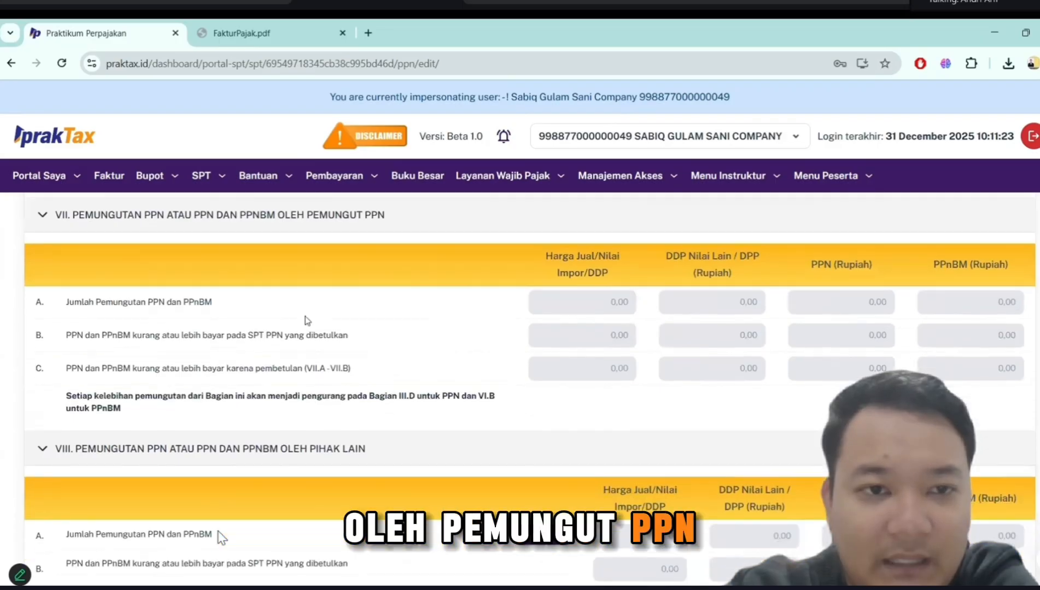
pyautogui.scroll(-5, 308, 321)
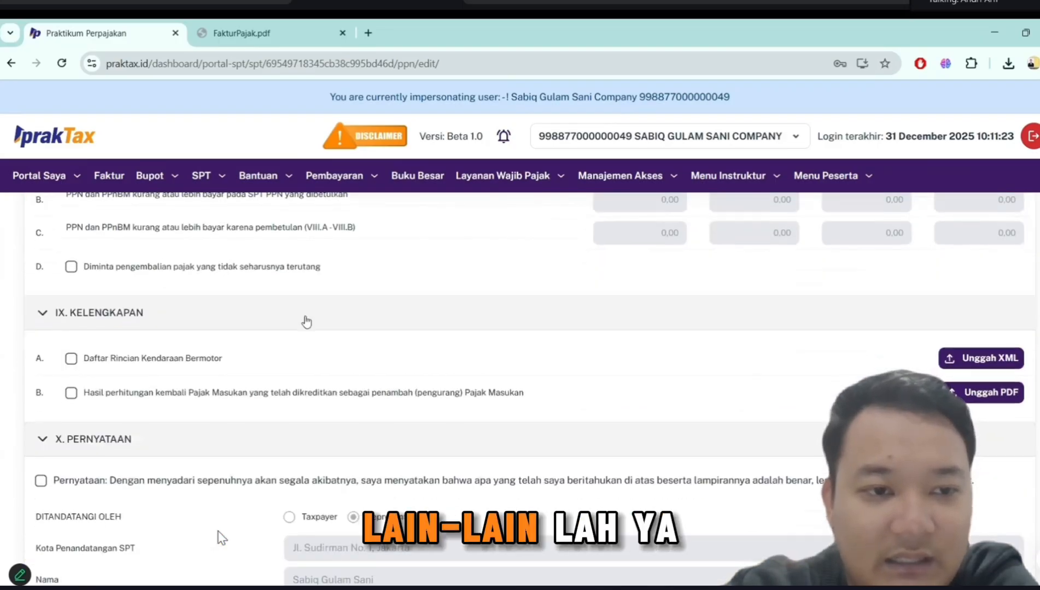
# - In section X, Pernyataan, tick the declaration, enter Direktur as the Jabatan and save the SPT as a draft
pyautogui.scroll(-2, 306, 322)
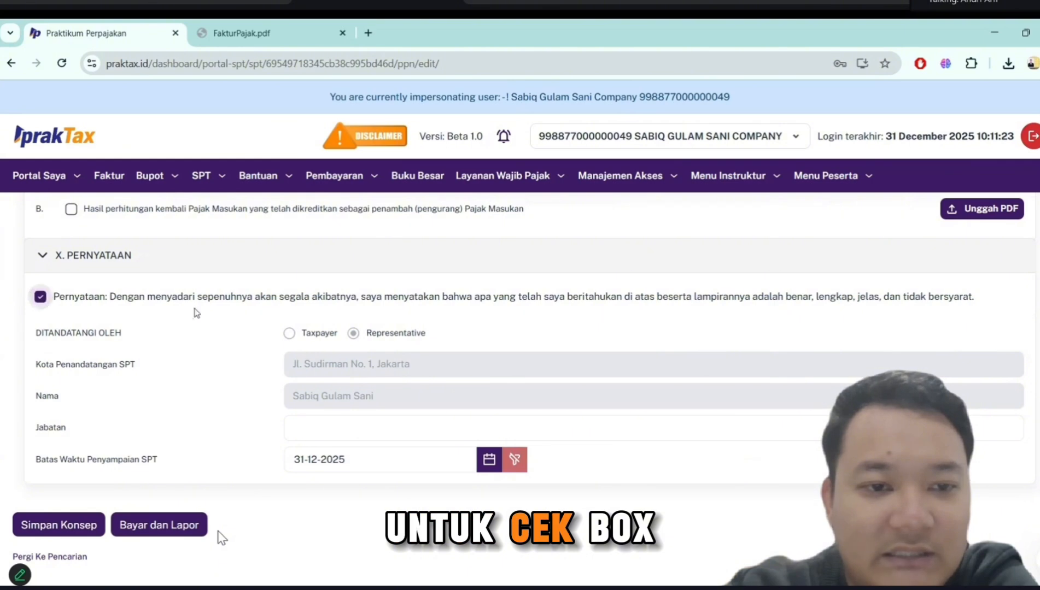
pyautogui.click(348, 426)
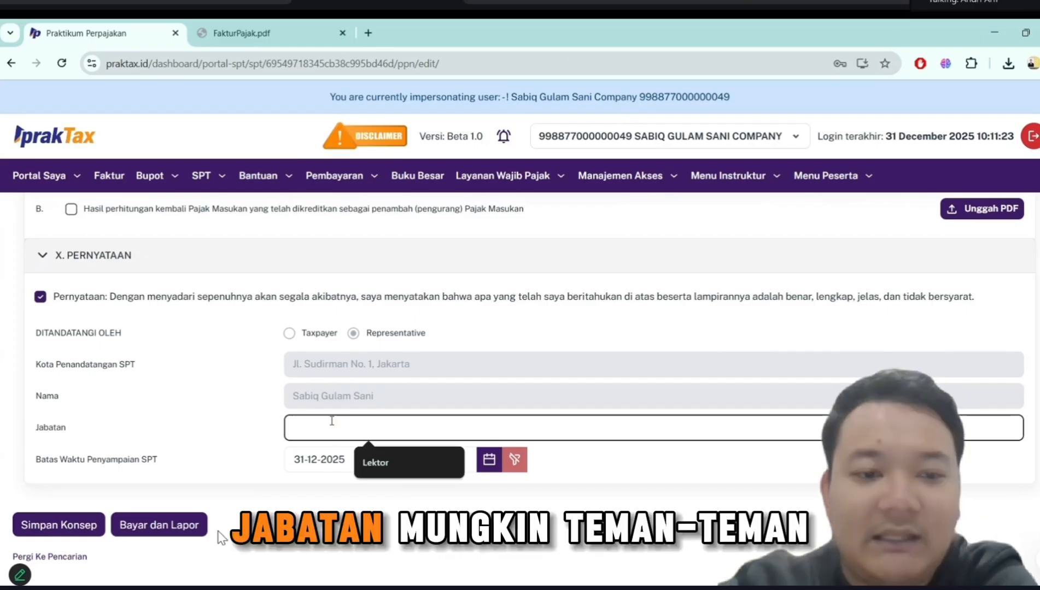
pyautogui.write('D')
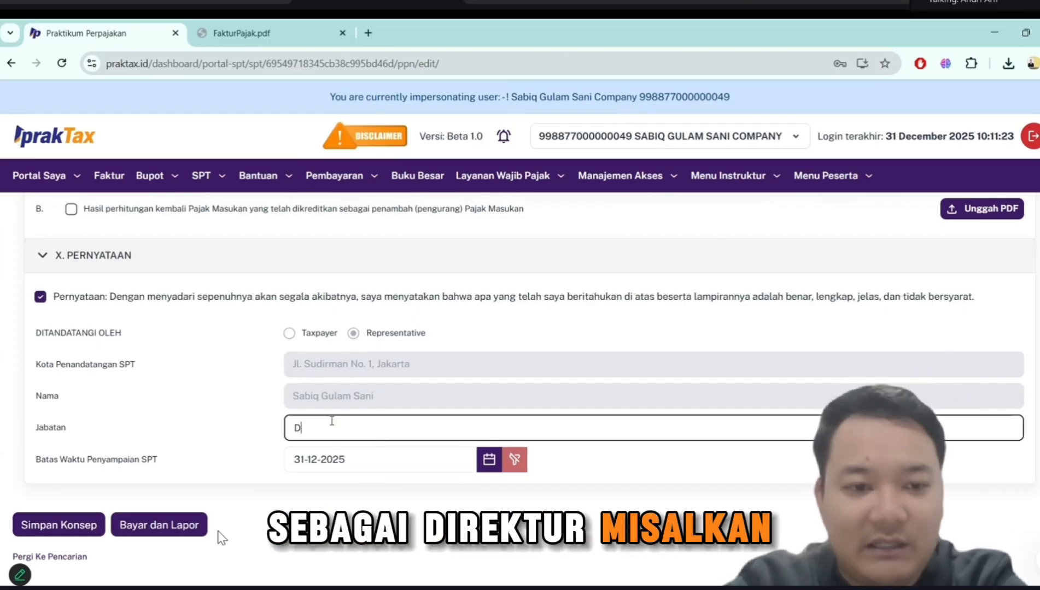
pyautogui.write('irektur')
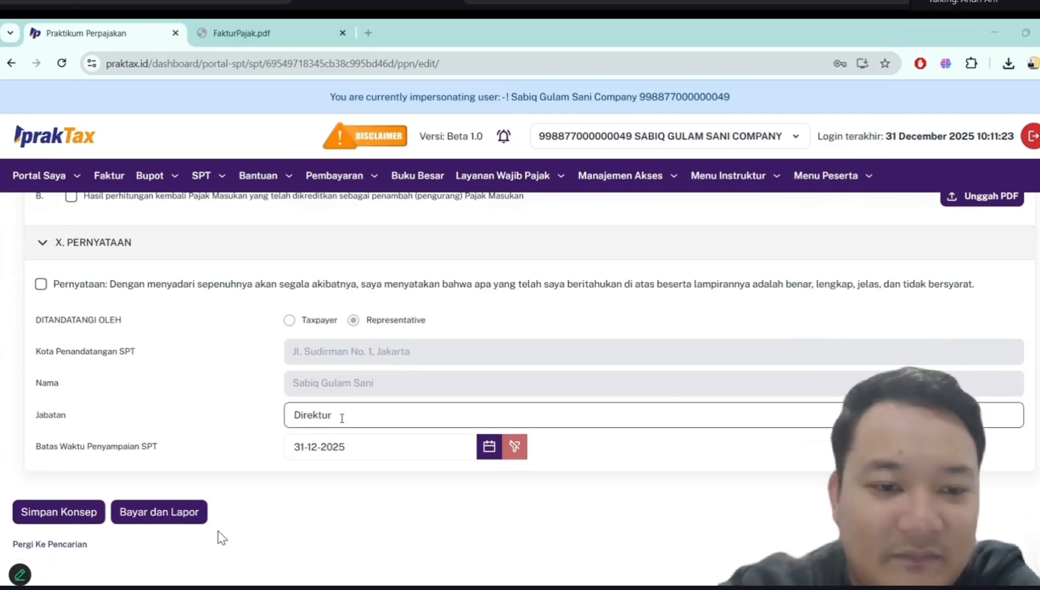
pyautogui.doubleClick(342, 418)
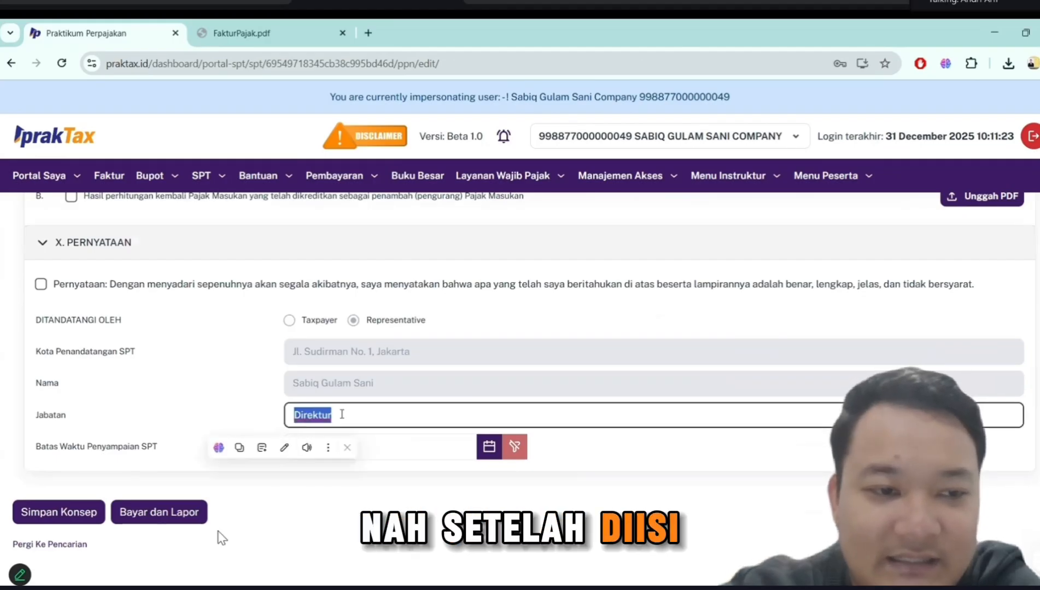
pyautogui.click(350, 410)
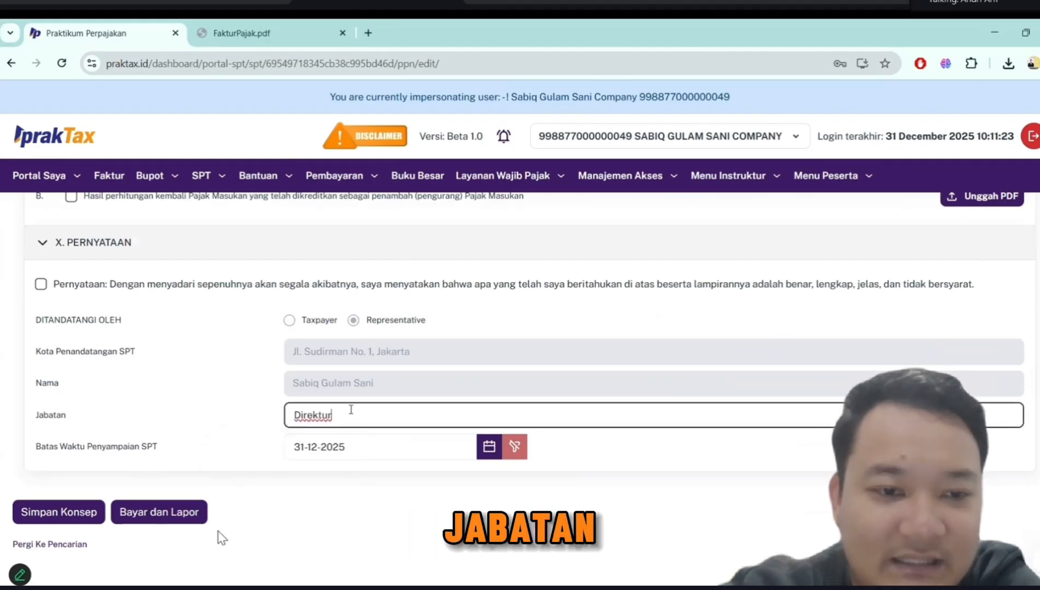
pyautogui.click(86, 520)
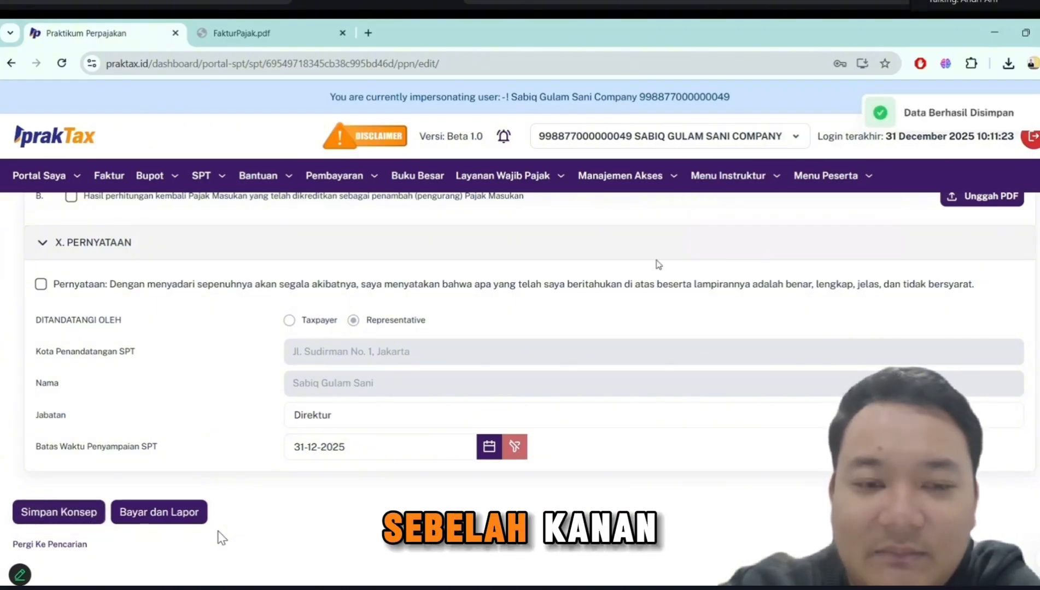
pyautogui.click(781, 175)
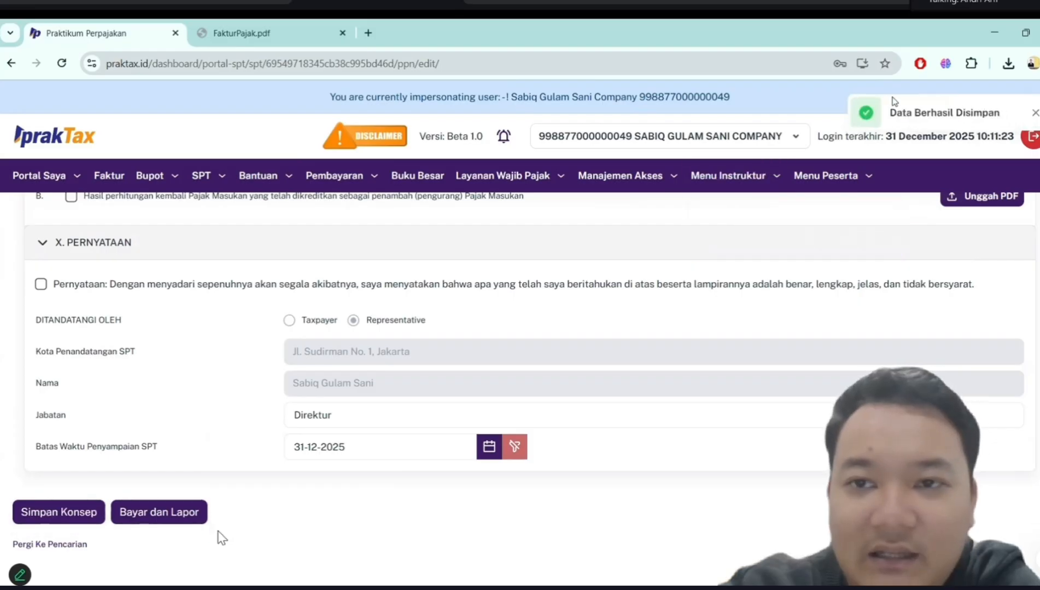
# - Submit the SPT for payment and reporting, entering the signer's password and confirming the document signature
pyautogui.click(181, 512)
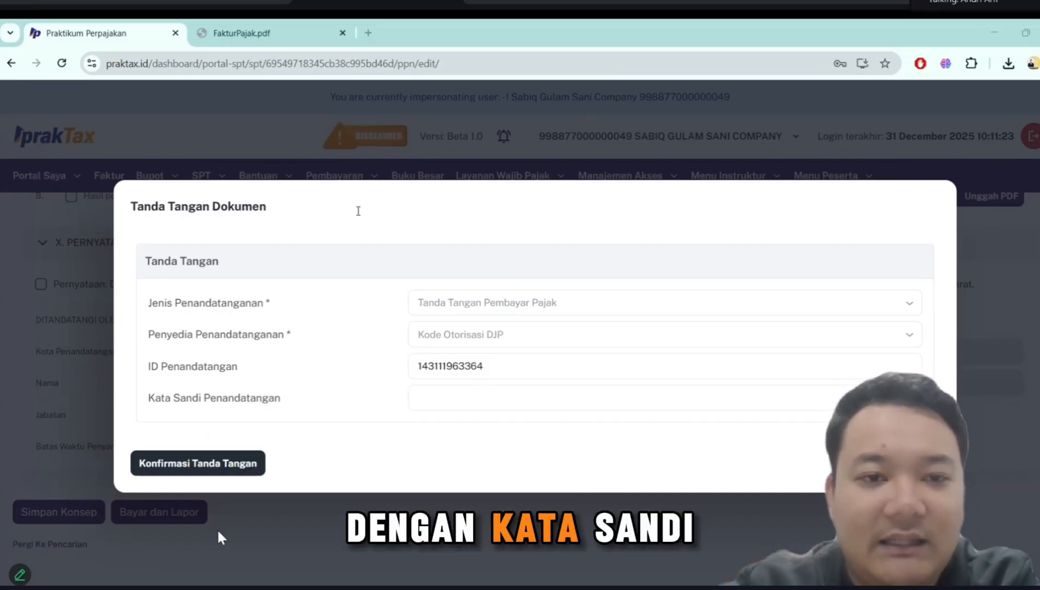
pyautogui.click(493, 400)
pyautogui.write('******')
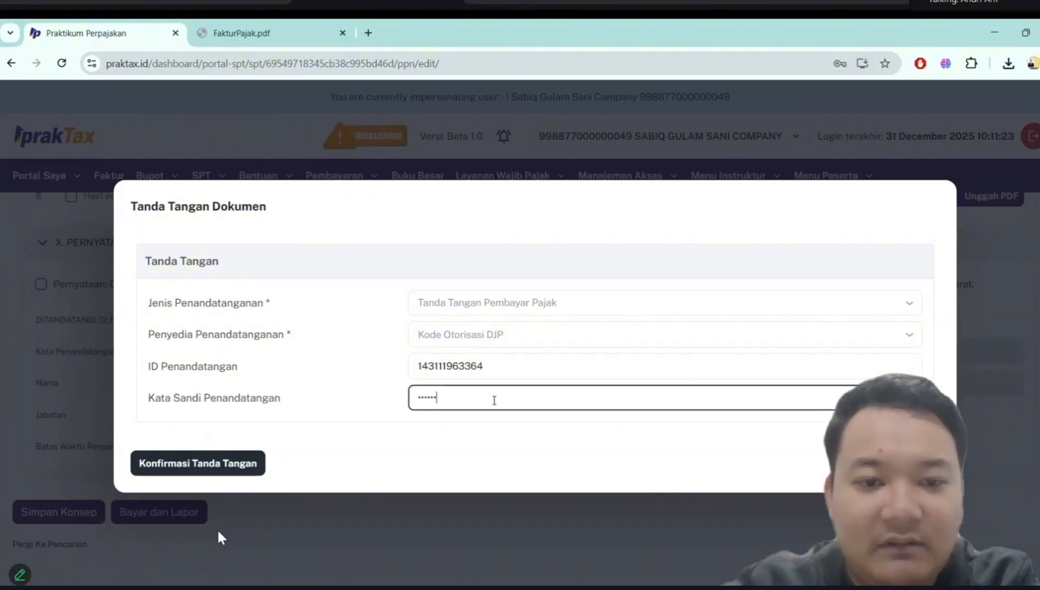
pyautogui.click(236, 462)
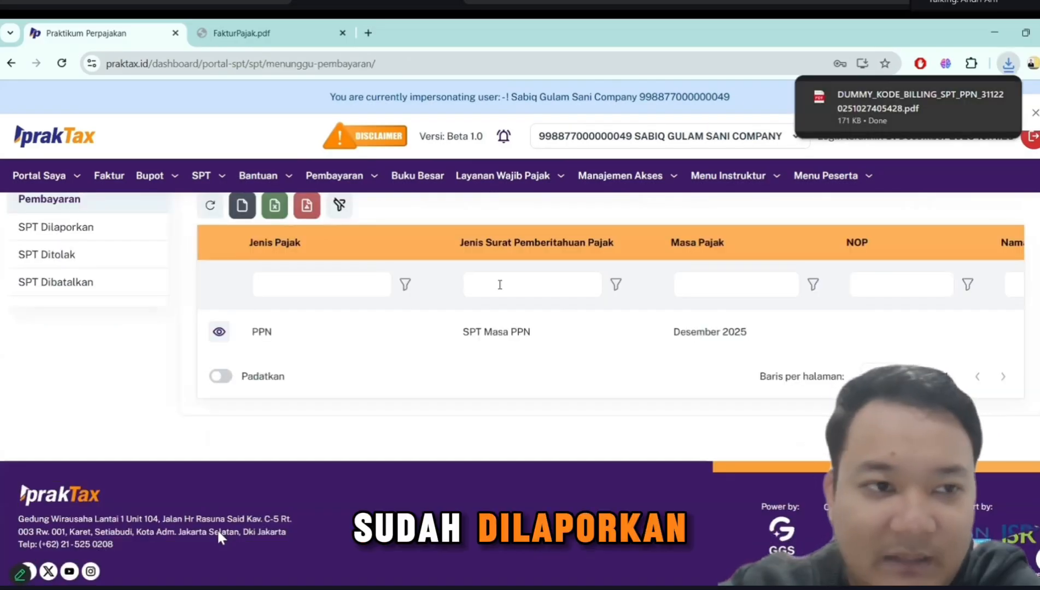
pyautogui.click(500, 285)
# - Check the Konsep SPT and SPT Menunggu Pembayaran lists, and view the downloaded dummy billing code PDF
pyautogui.scroll(2, 499, 285)
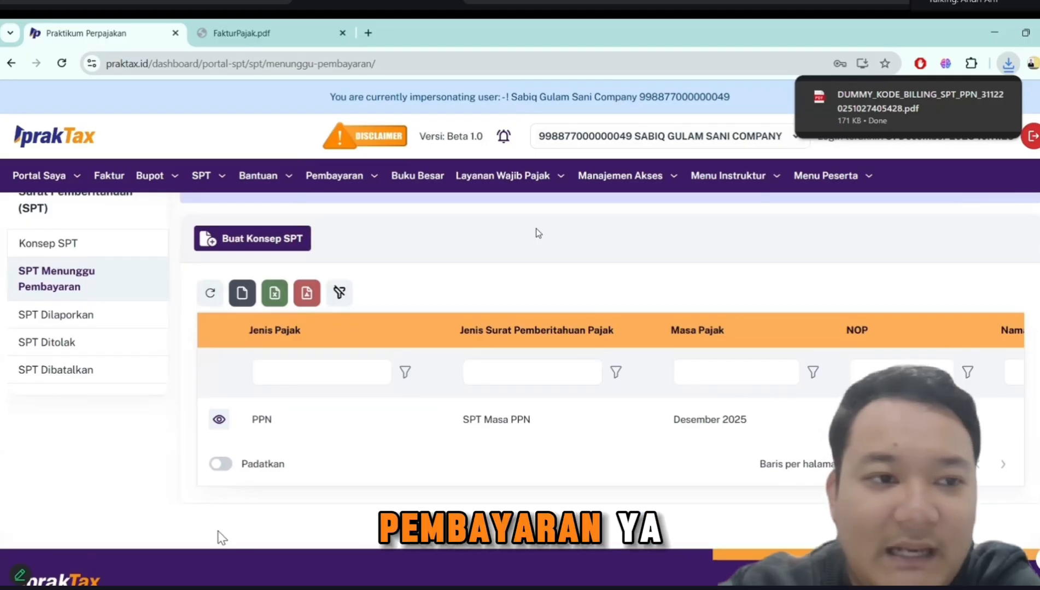
pyautogui.scroll(1, 537, 233)
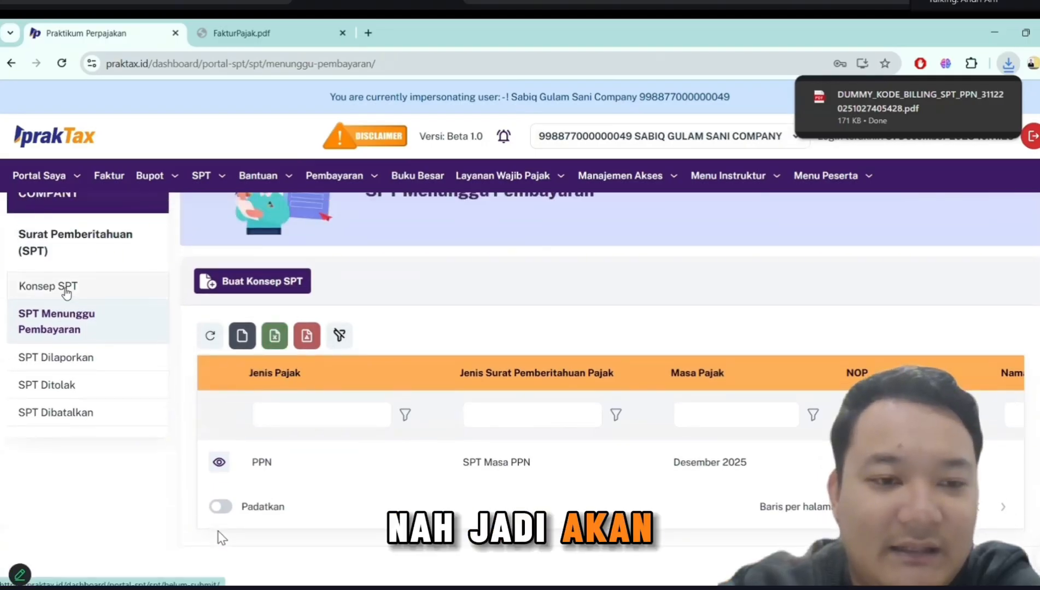
pyautogui.scroll(1, 66, 298)
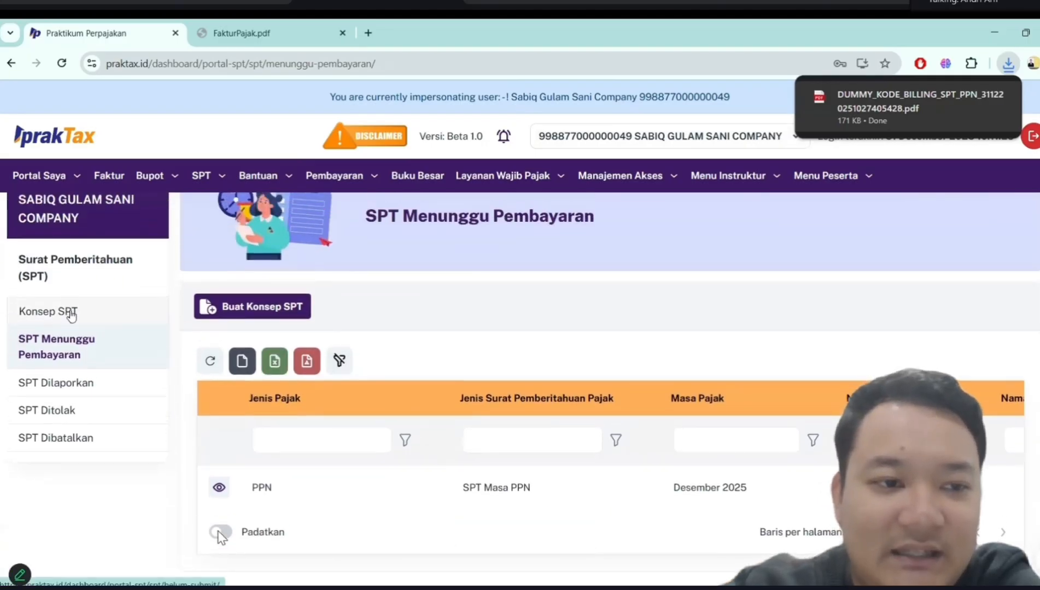
pyautogui.click(70, 316)
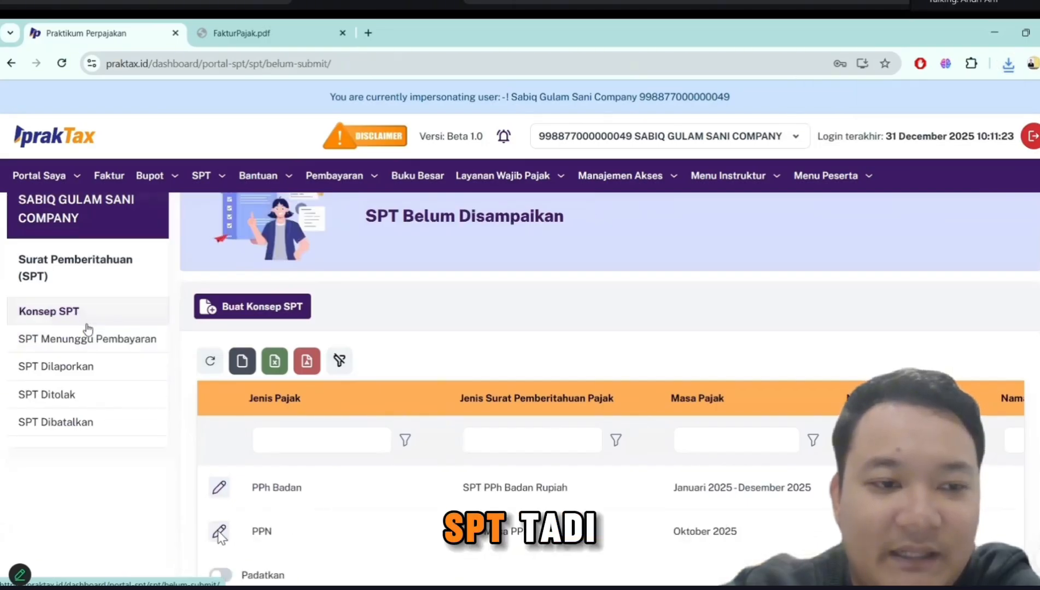
pyautogui.click(85, 343)
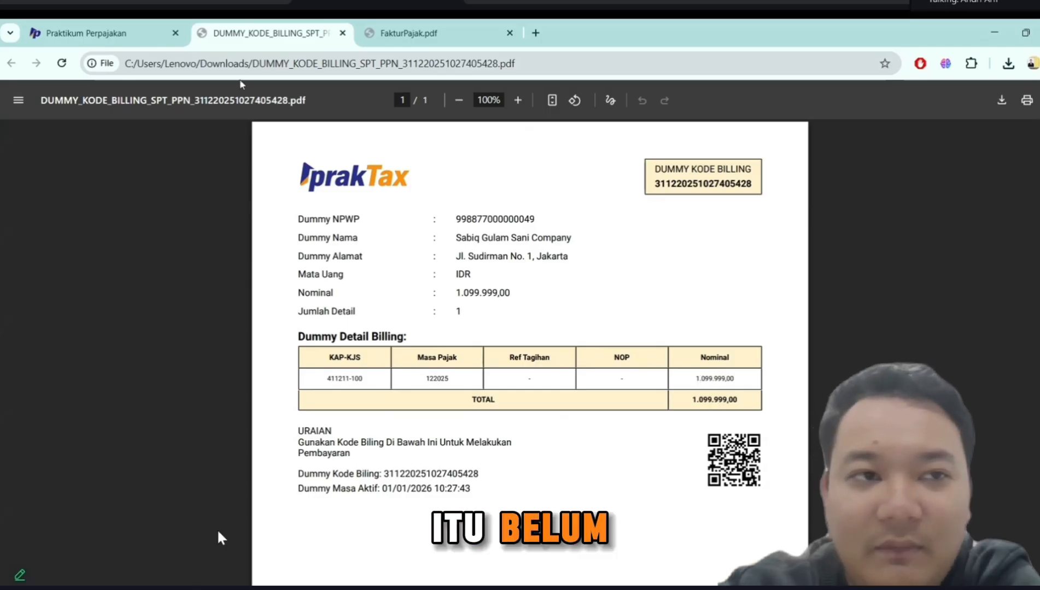
pyautogui.click(139, 34)
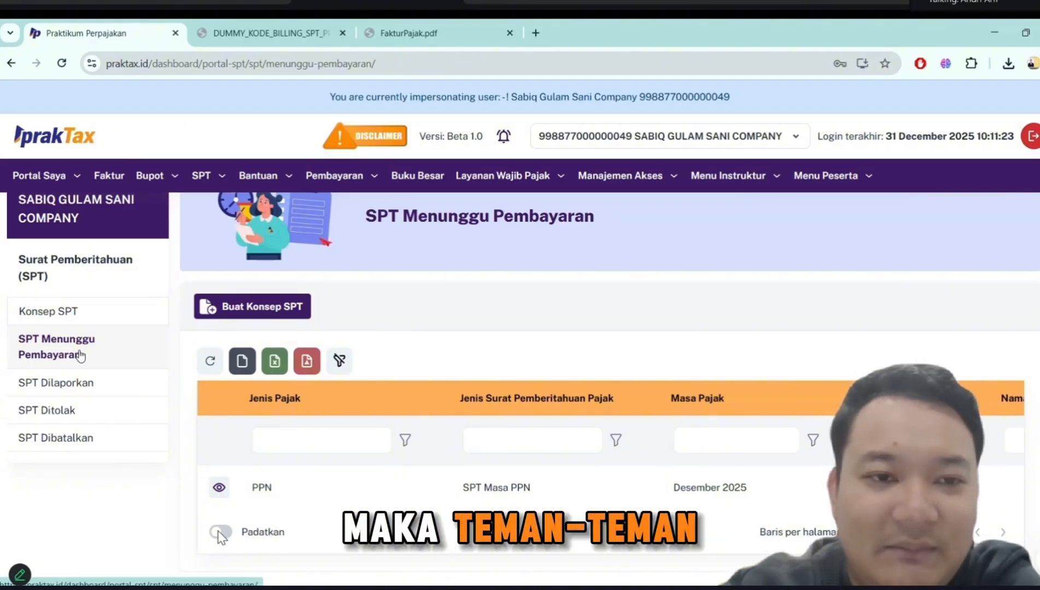
# - From Daftar Kode Billing Belum Dibayar, pay the SPT Masa PPN billing code, choosing PT Bank Mandiri (Persero) Tbk as the payment bank
pyautogui.click(338, 177)
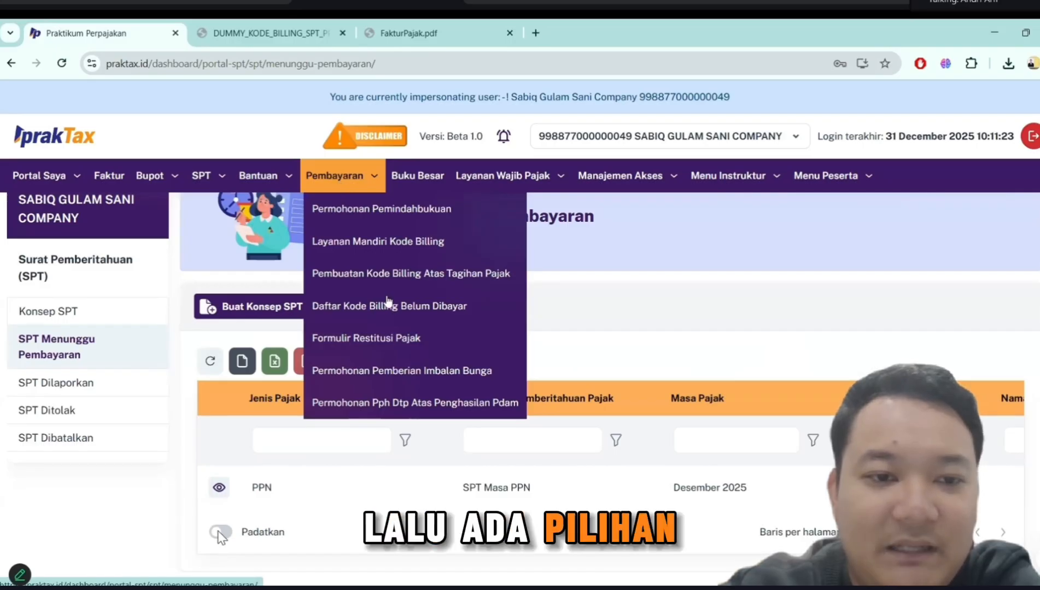
pyautogui.click(436, 310)
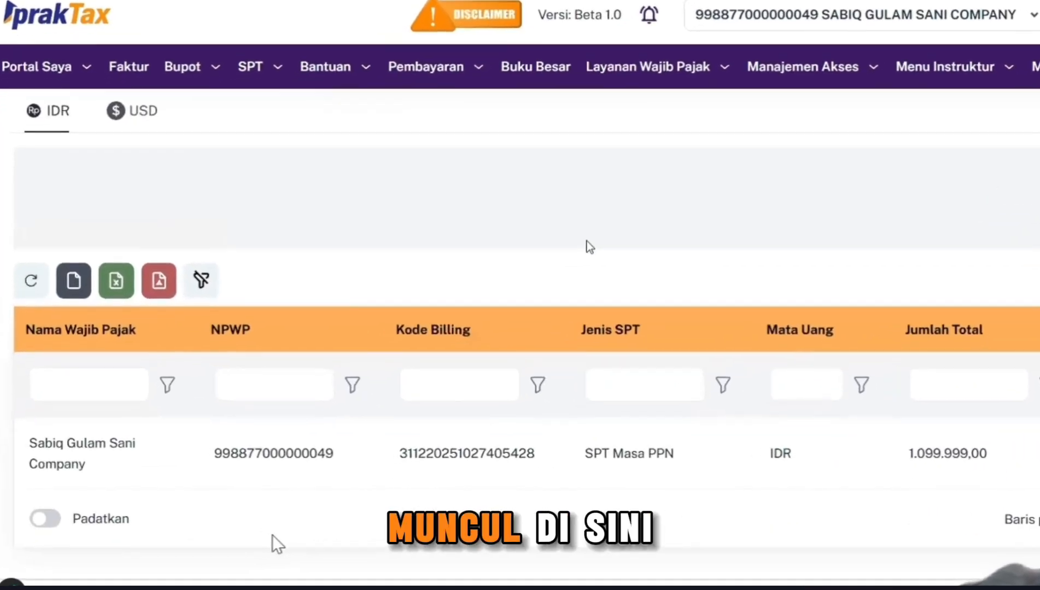
pyautogui.hscroll(1, 759, 444)
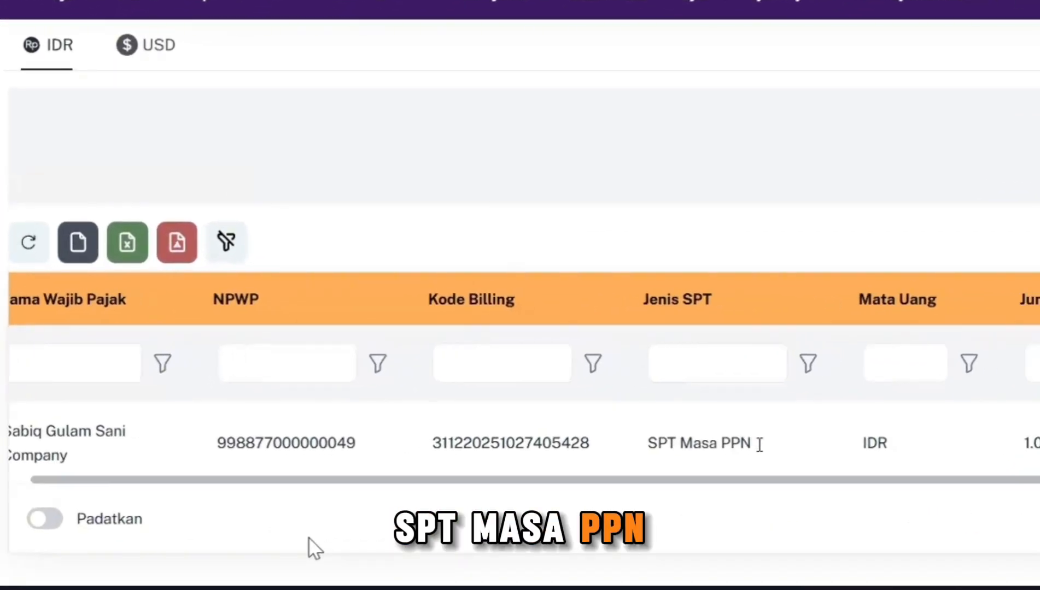
pyautogui.hscroll(-1, 759, 444)
pyautogui.hscroll(3, 759, 444)
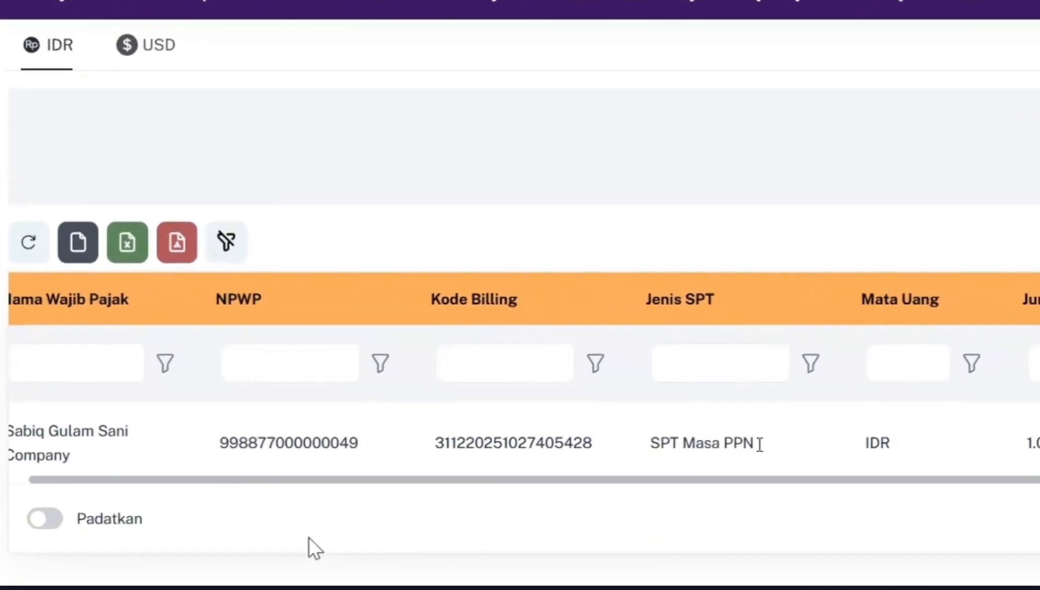
pyautogui.hscroll(4, 812, 449)
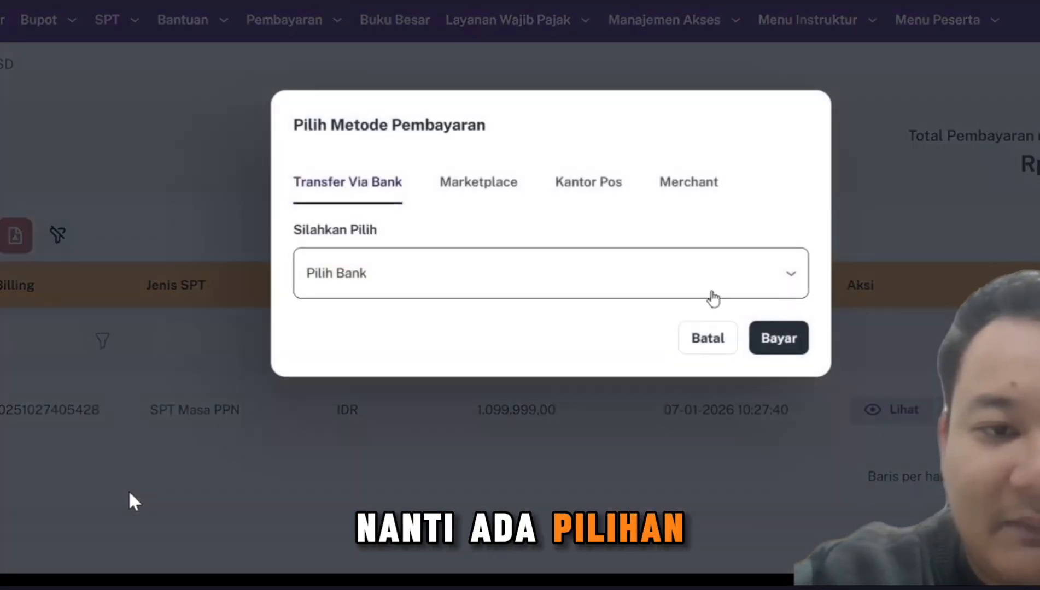
pyautogui.click(711, 298)
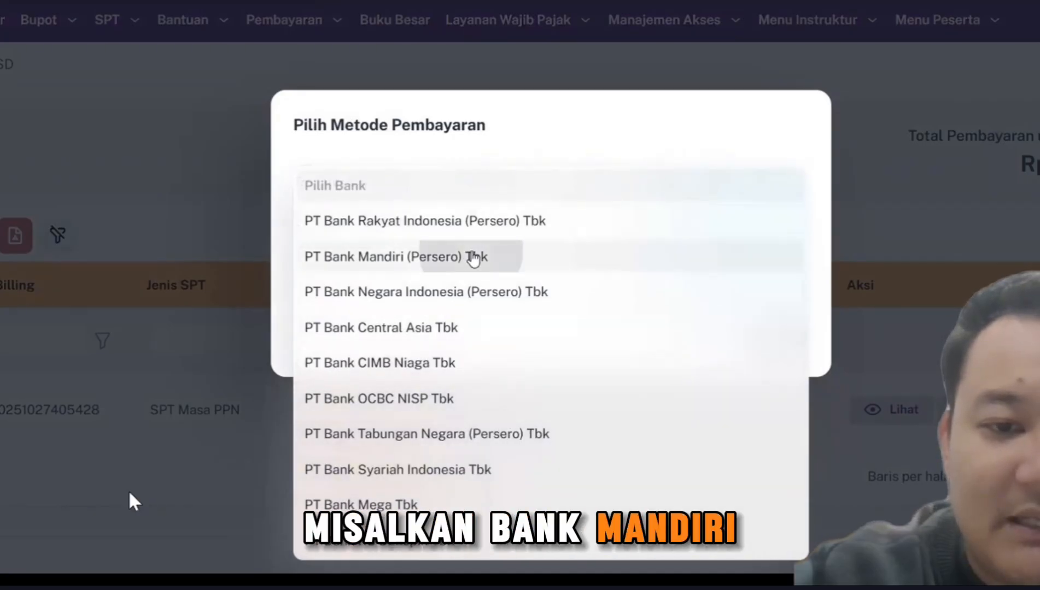
pyautogui.click(471, 257)
pyautogui.click(771, 339)
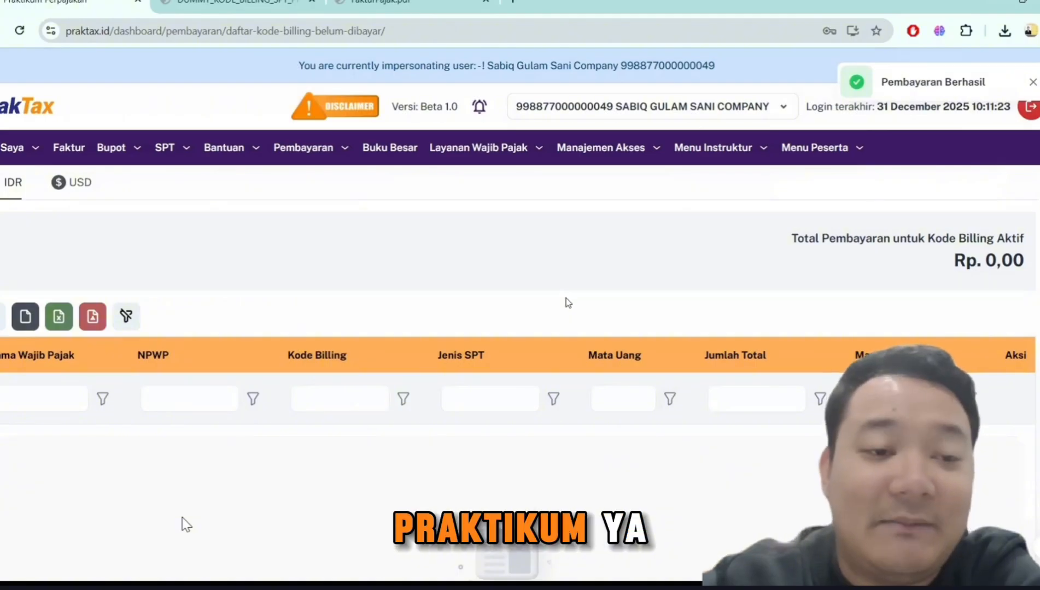
# - Return to Surat Pemberitahuan (SPT) and check the SPT Menunggu Pembayaran and SPT Dilaporkan lists for the Desember 2025 SPT Masa PPN
pyautogui.click(165, 147)
pyautogui.click(241, 183)
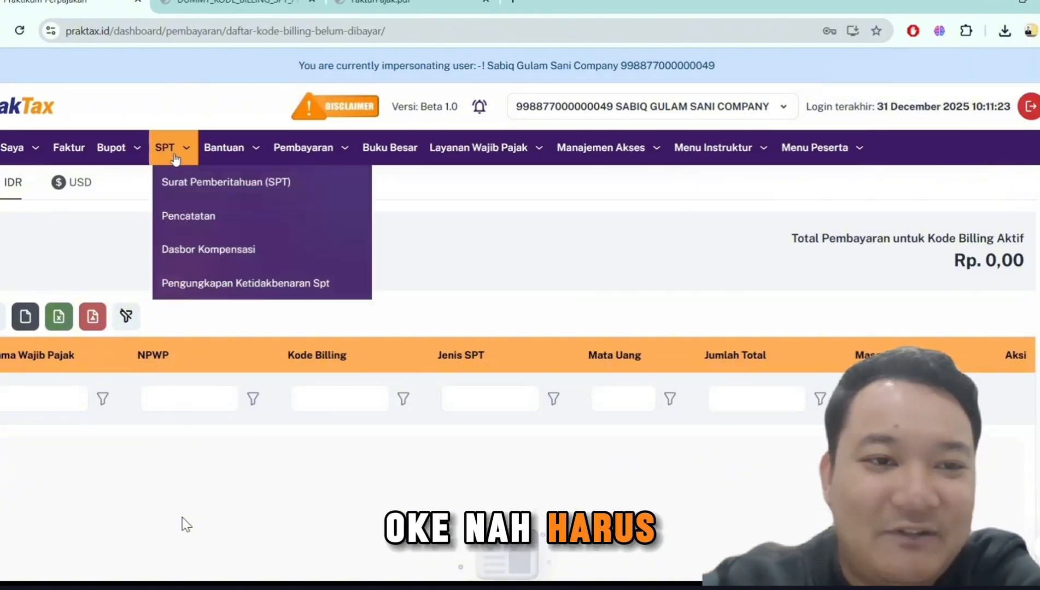
pyautogui.moveTo(168, 147)
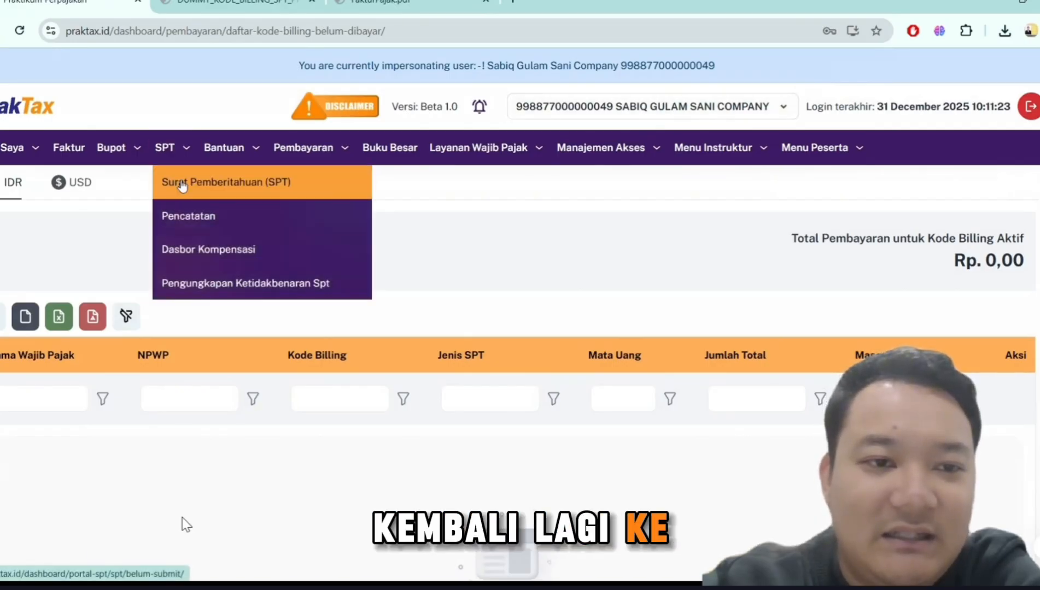
pyautogui.click(182, 185)
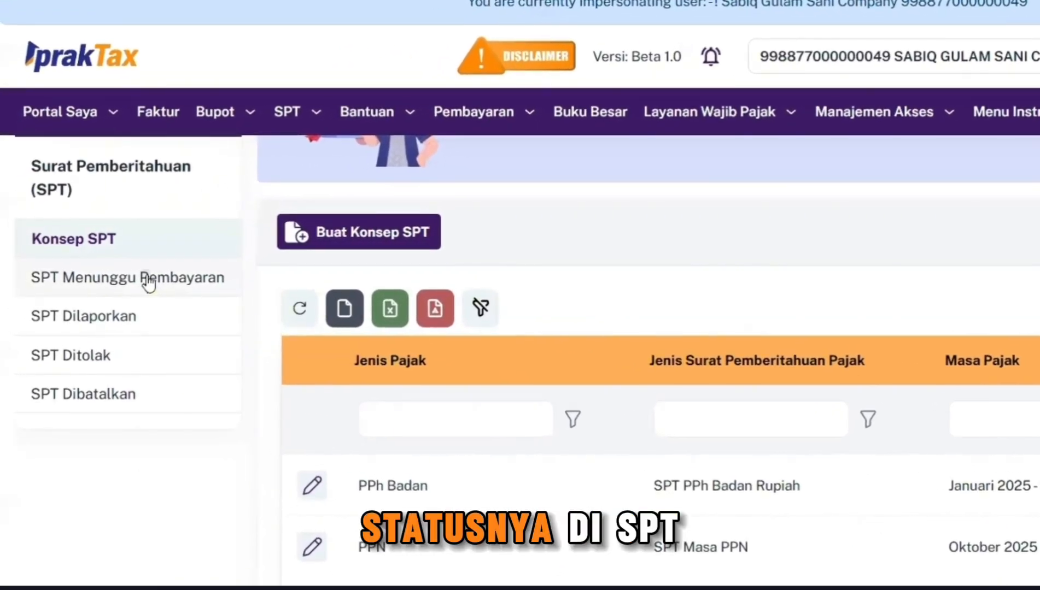
pyautogui.click(149, 283)
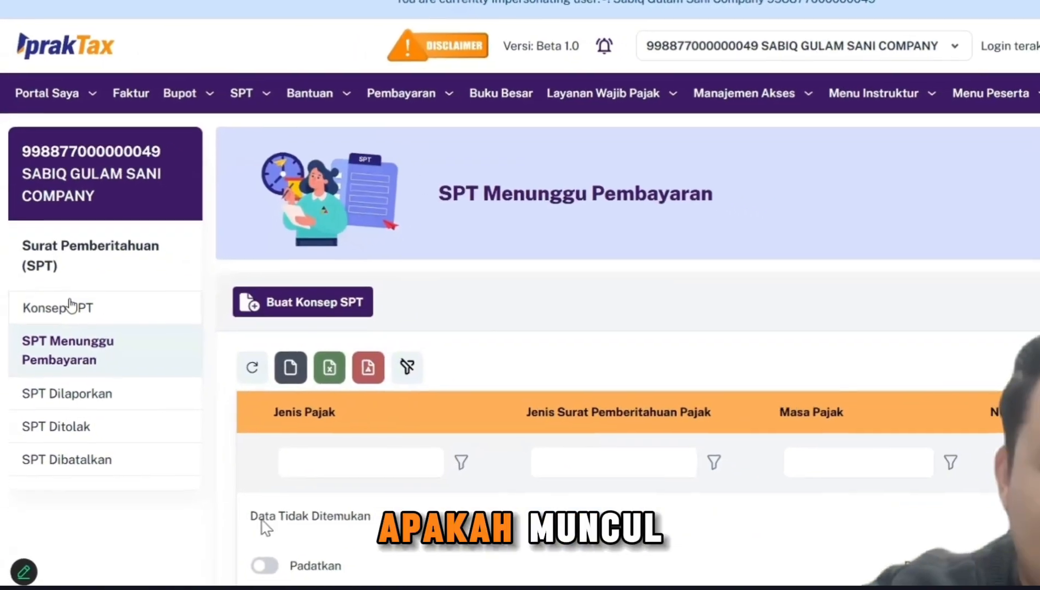
pyautogui.click(82, 463)
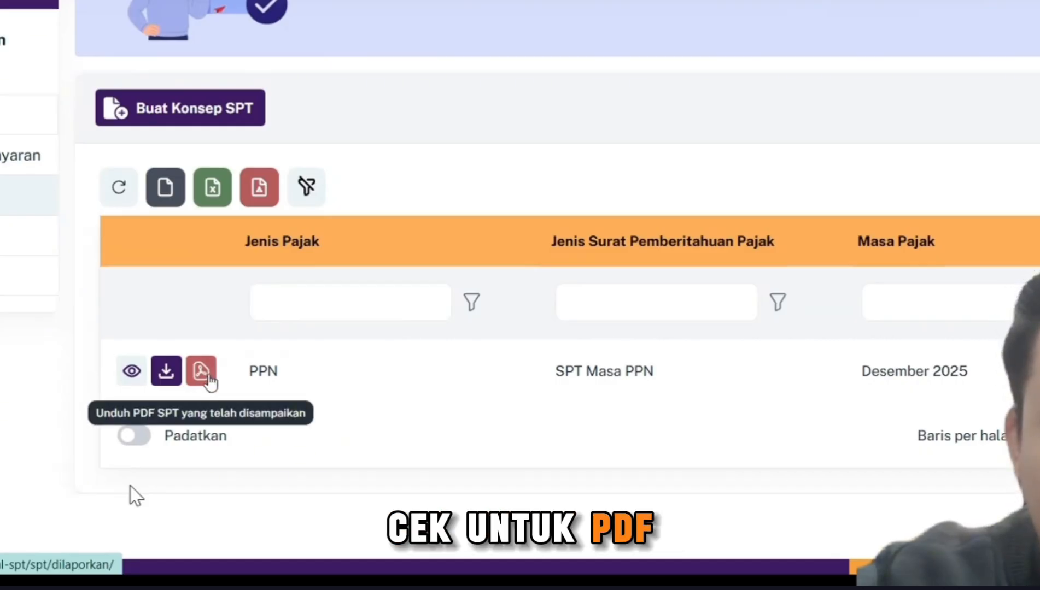
# - Download the submitted Desember 2025 SPT Masa PPN as PDF, review its pages, and return to the SPT Dilaporkan list
pyautogui.click(209, 381)
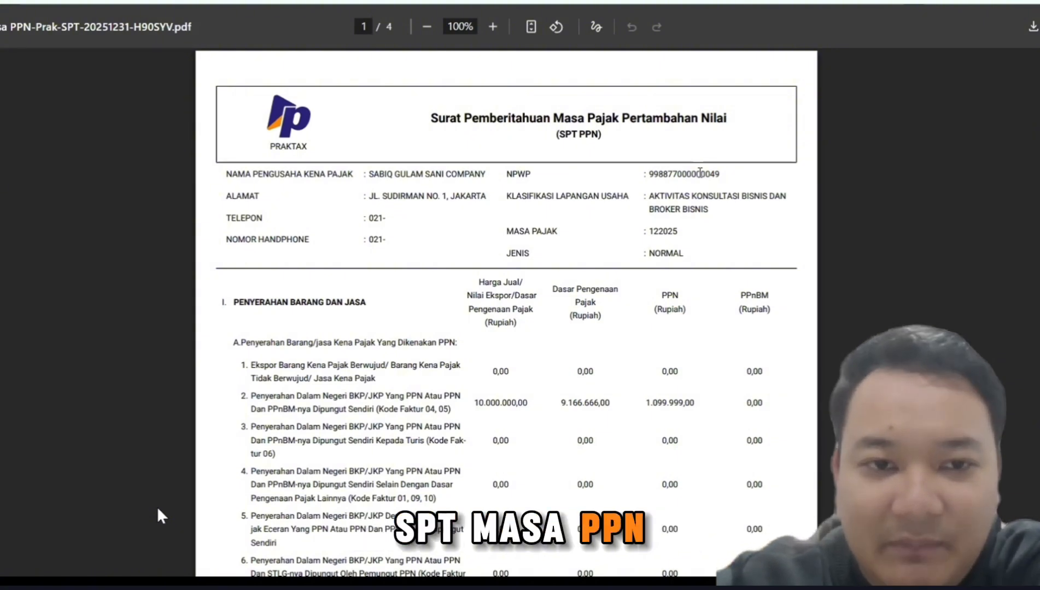
pyautogui.scroll(-1, 700, 174)
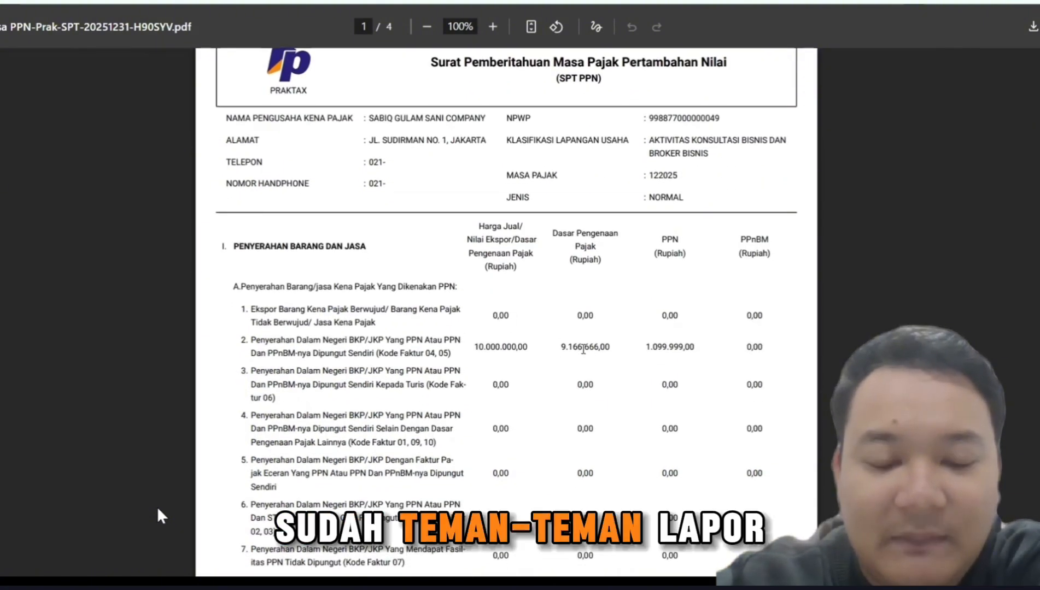
pyautogui.scroll(-1, 581, 348)
pyautogui.scroll(-1, 582, 349)
pyautogui.scroll(-1, 583, 348)
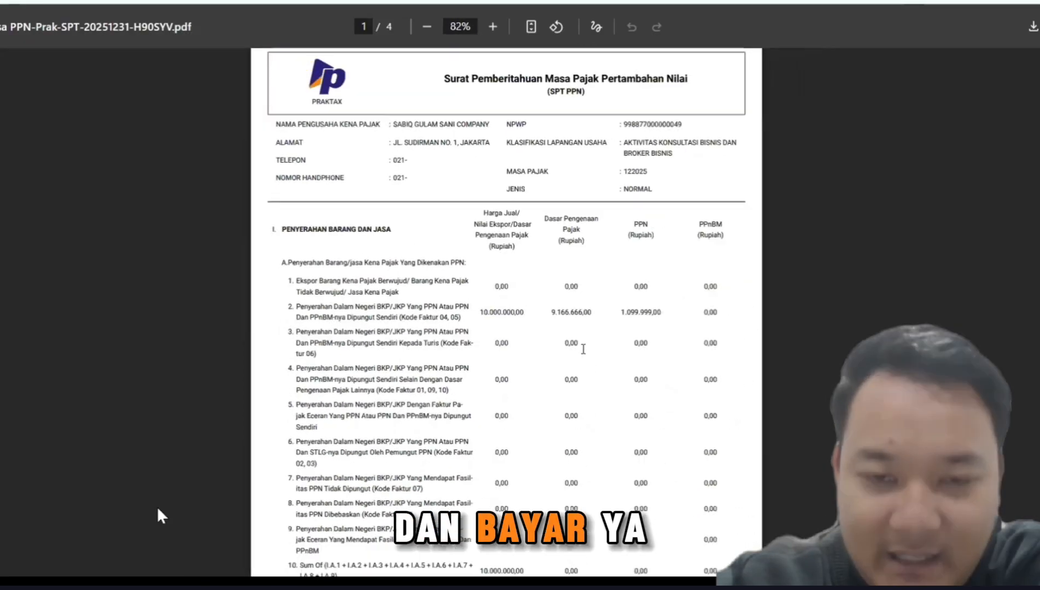
pyautogui.scroll(-10, 580, 345)
pyautogui.scroll(-15, 579, 336)
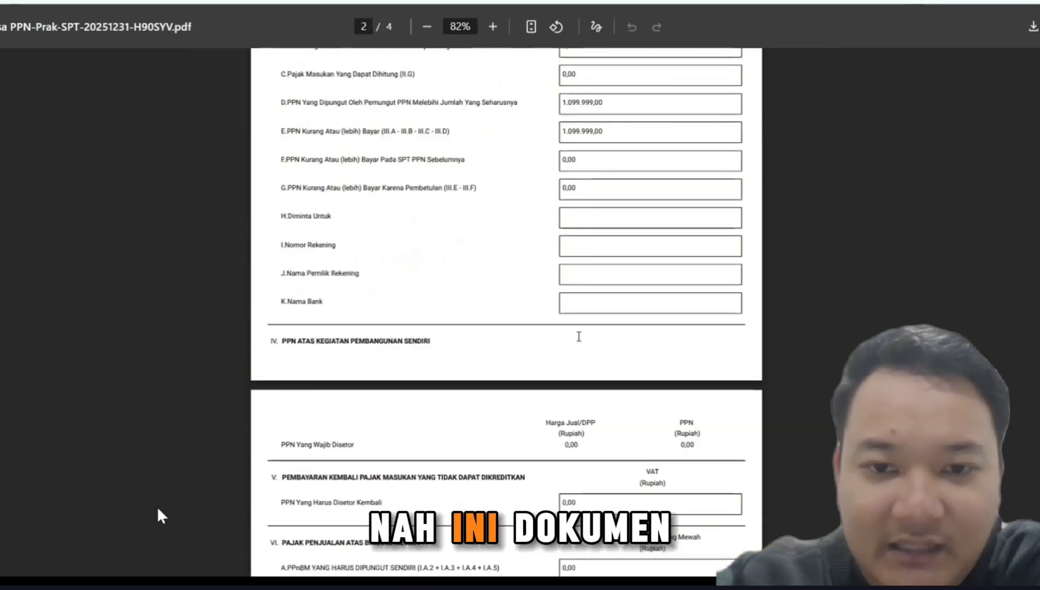
pyautogui.scroll(-6, 578, 336)
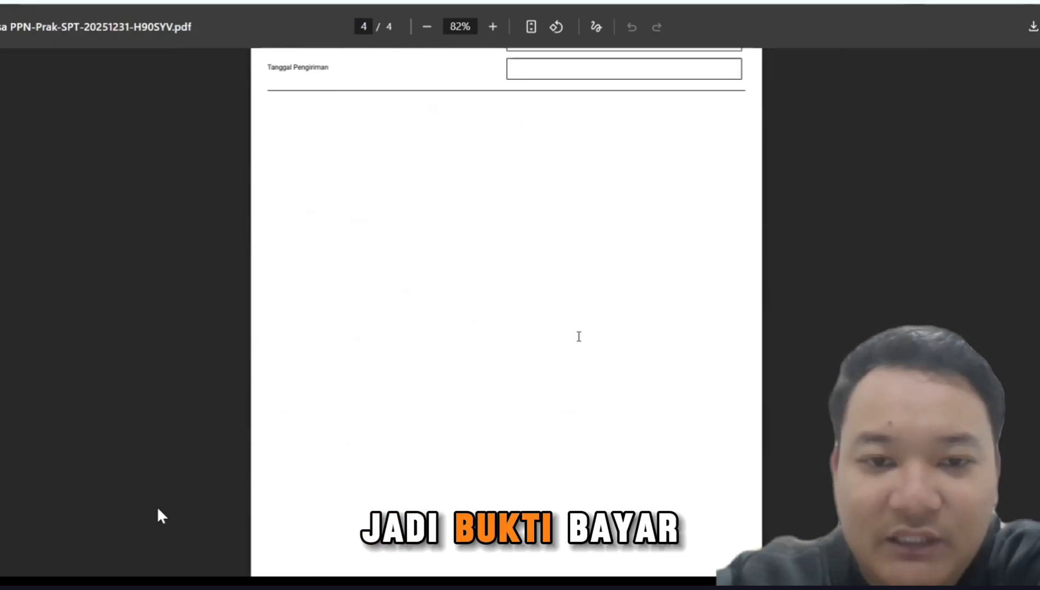
pyautogui.scroll(8, 578, 336)
pyautogui.scroll(10, 579, 336)
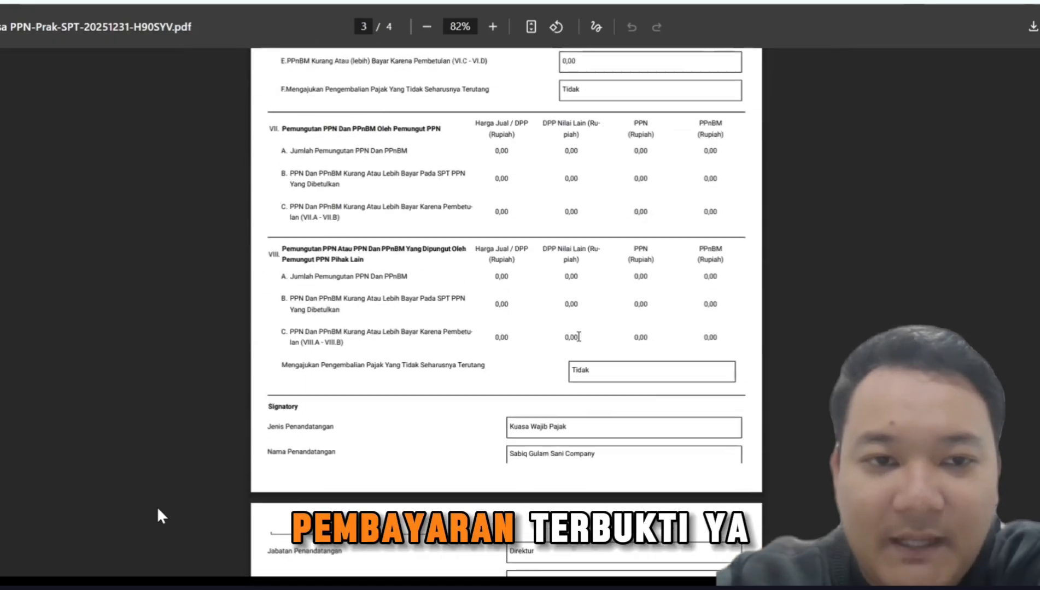
pyautogui.scroll(20, 578, 337)
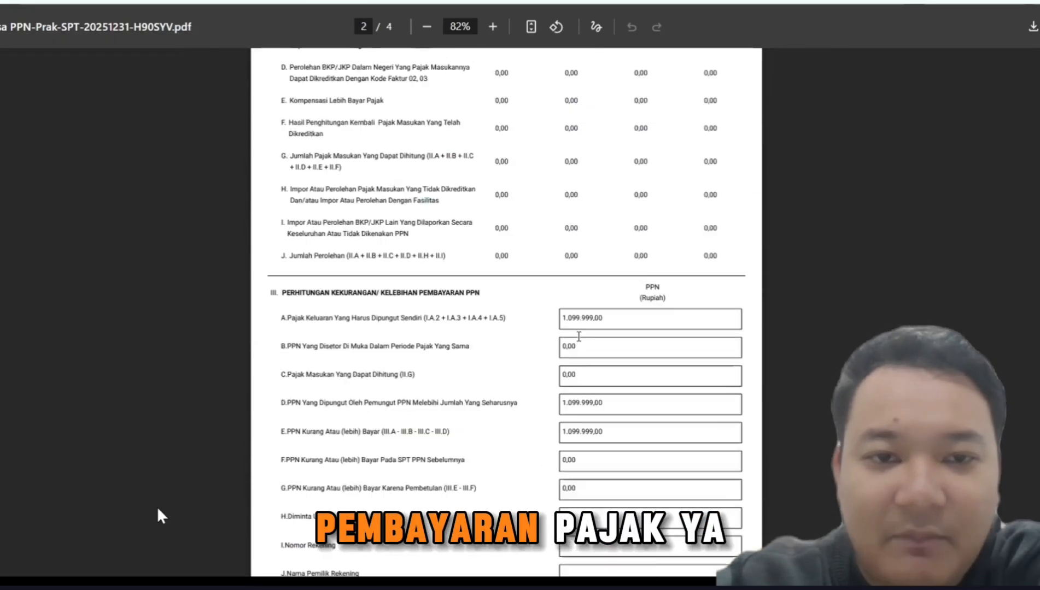
pyautogui.keyDown('ctrl'); pyautogui.scroll(5, 578, 336); pyautogui.keyUp('ctrl')
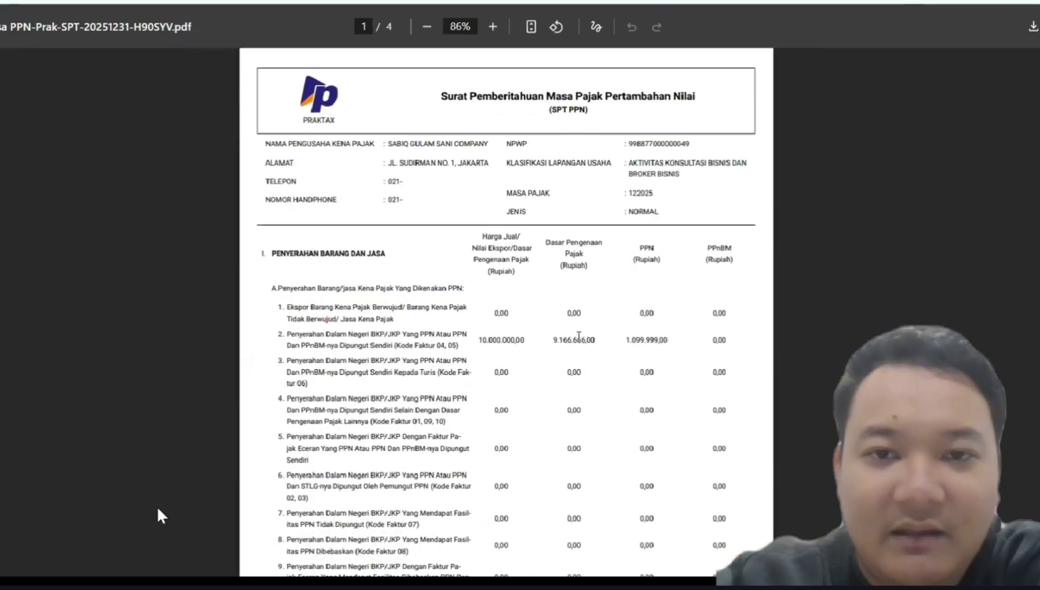
pyautogui.scroll(3, 160, 515)
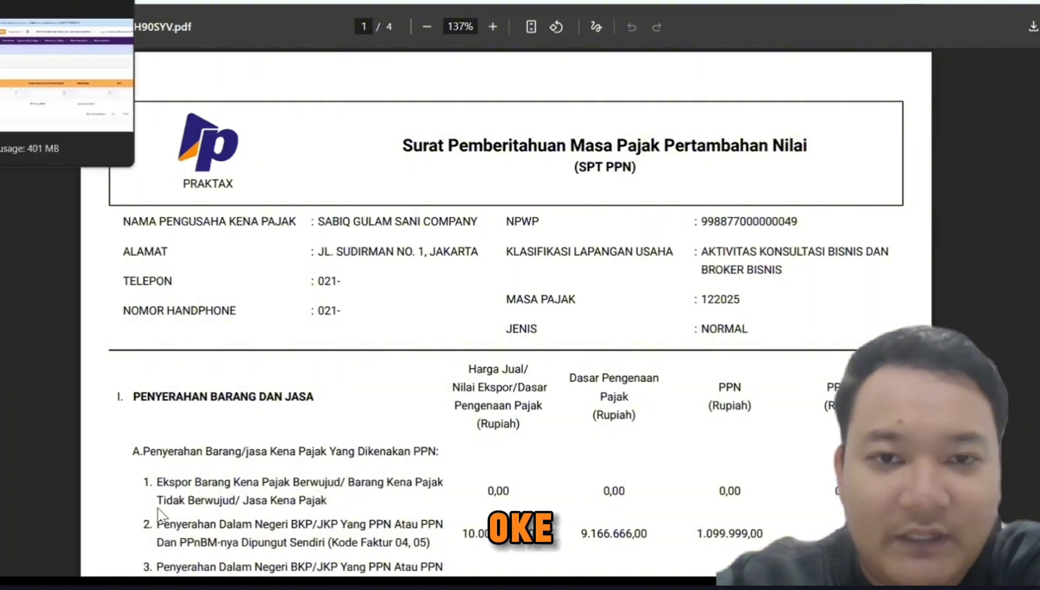
pyautogui.click(50, 1)
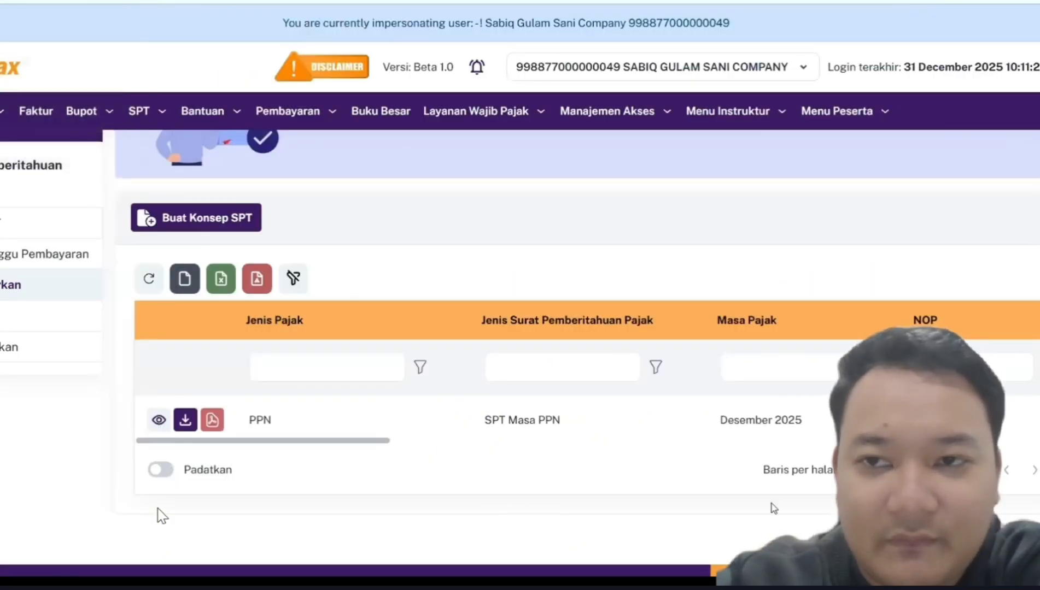